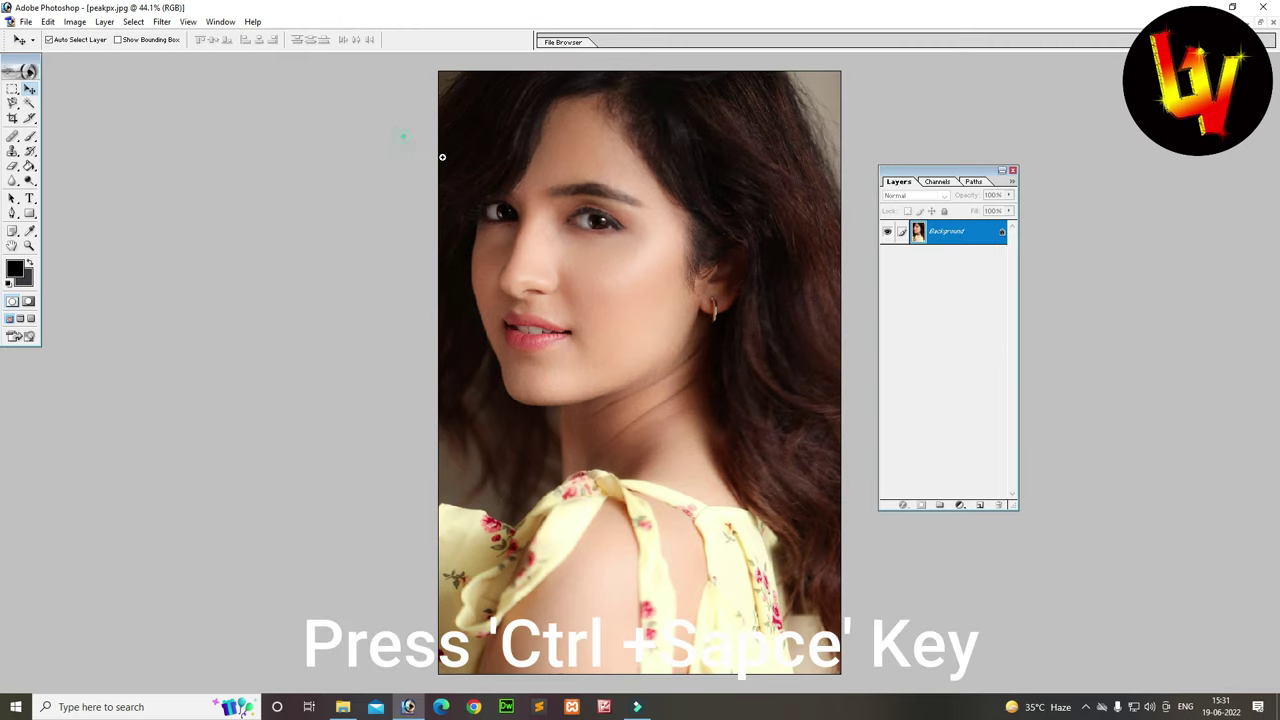
Step: Zoom in on the portrait's face and eye to inspect detail, then fit the photo on screen
drag(403, 137, 877, 443)
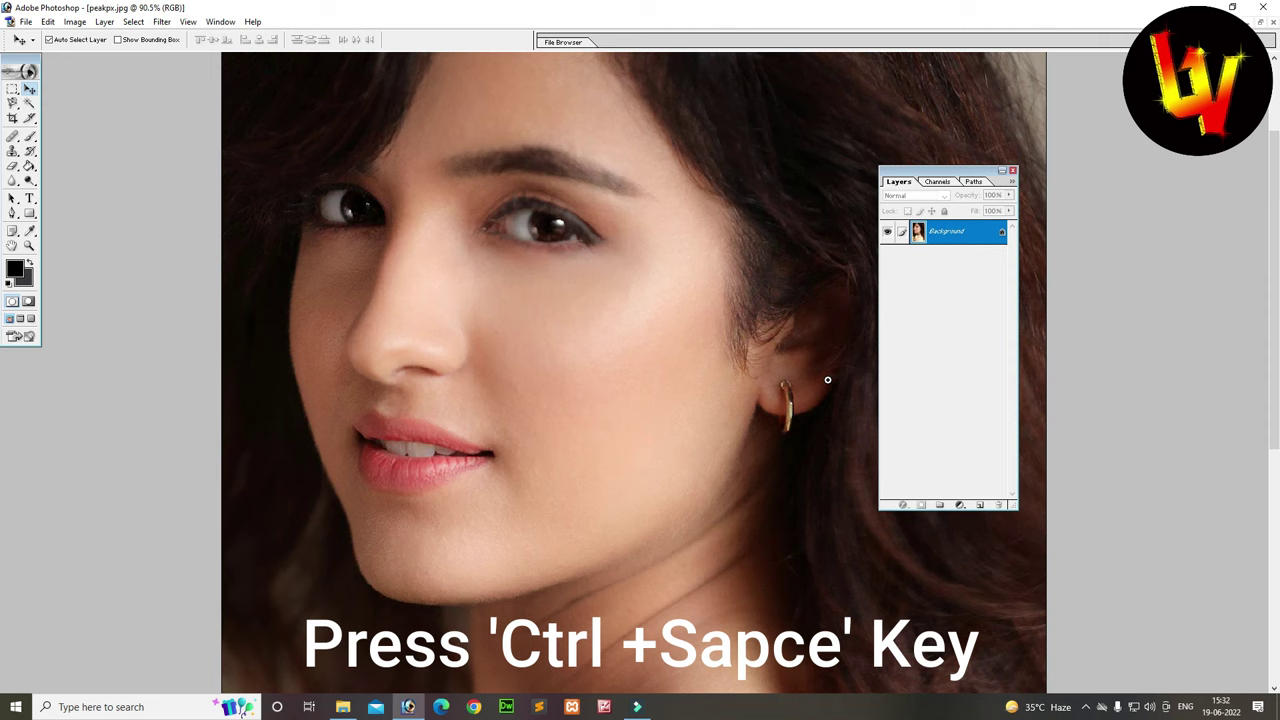
click(618, 250)
click(559, 369)
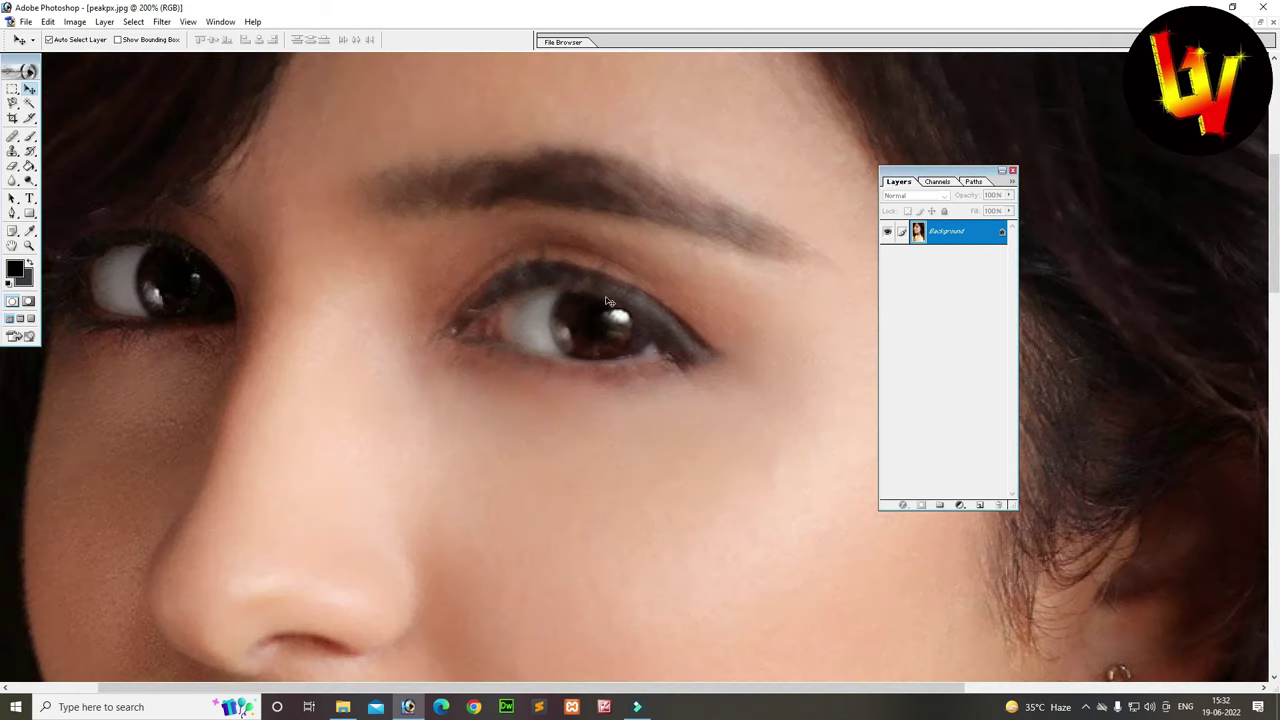
alt+click(621, 351)
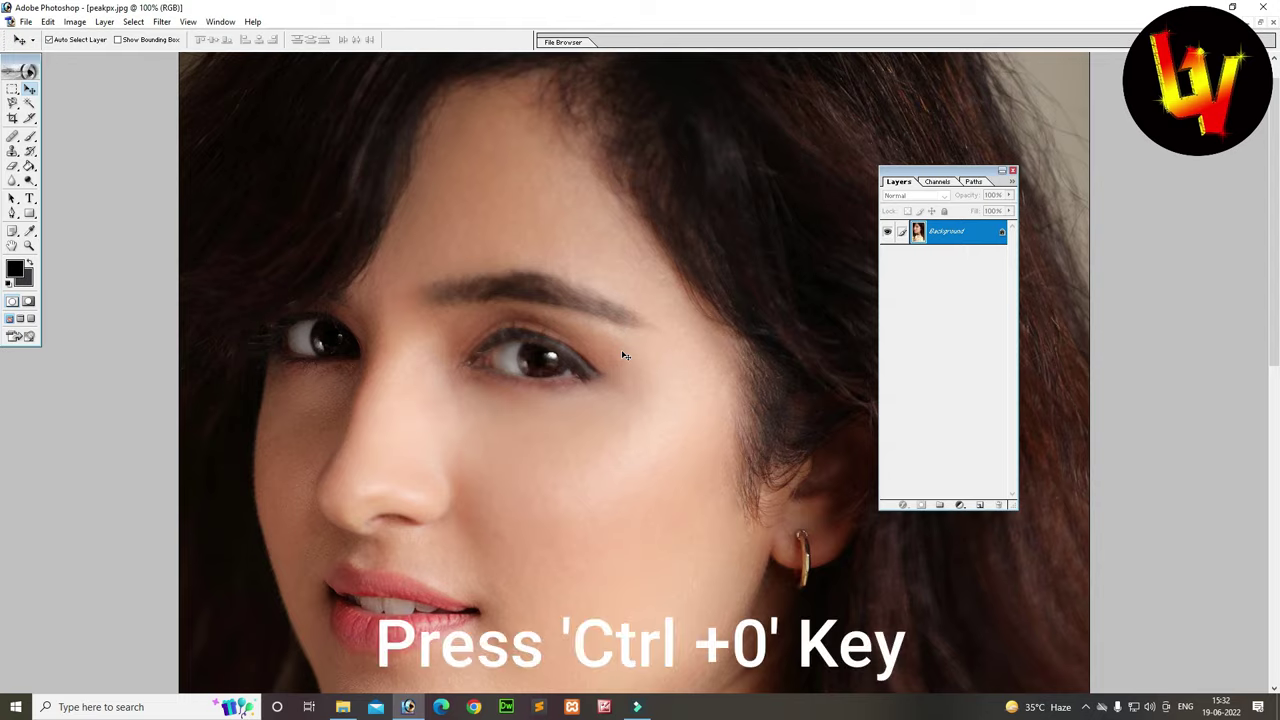
key(ctrl+0)
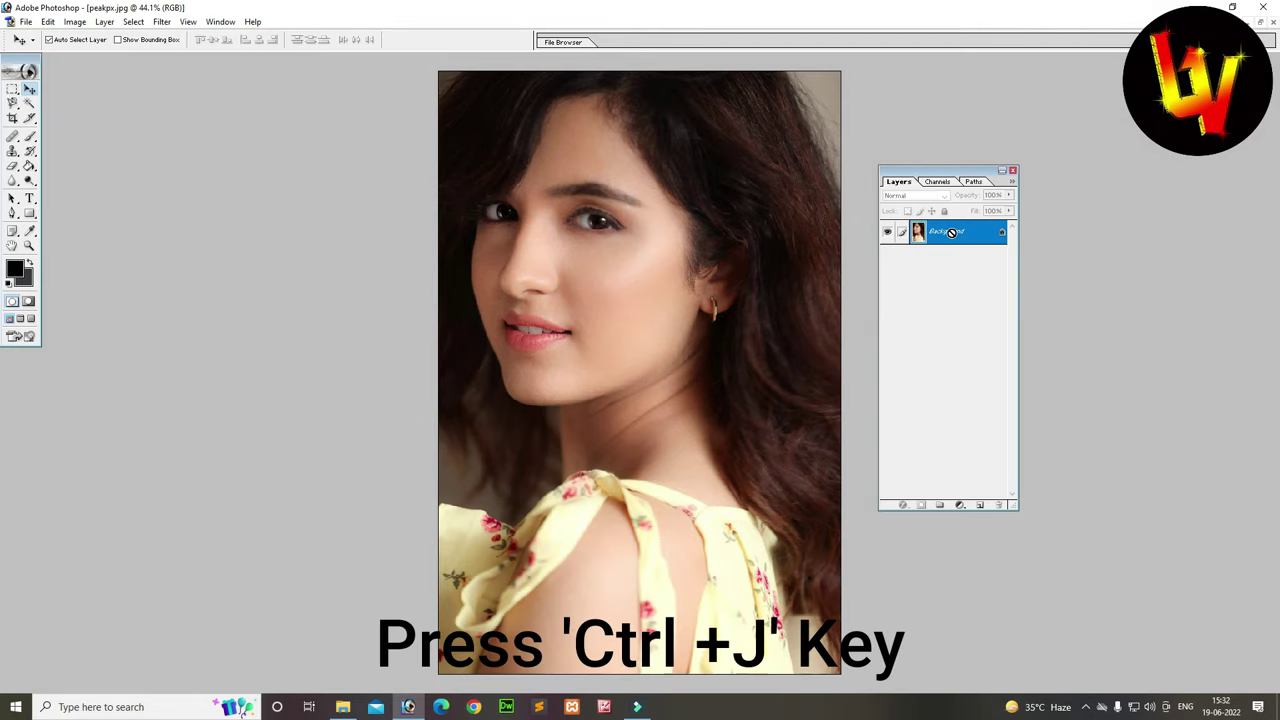
Step: Duplicate the Background layer into a Background copy layer above it
key(ctrl+j)
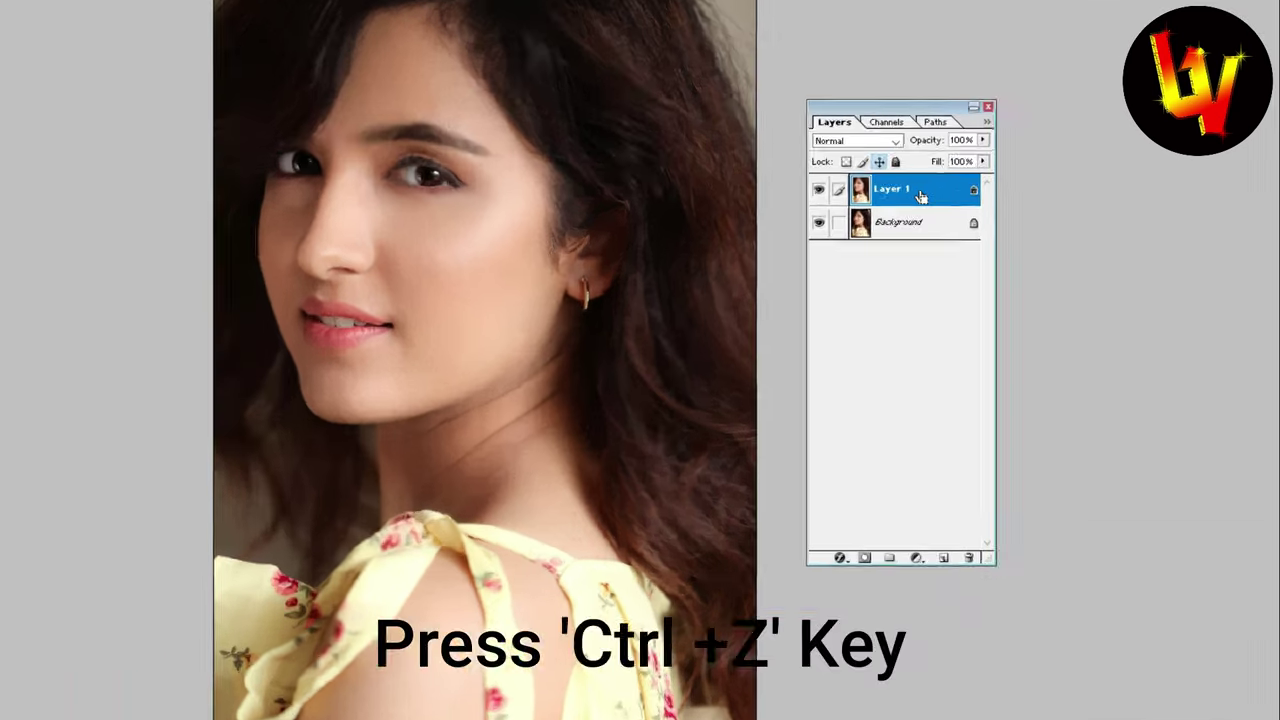
key(ctrl+z)
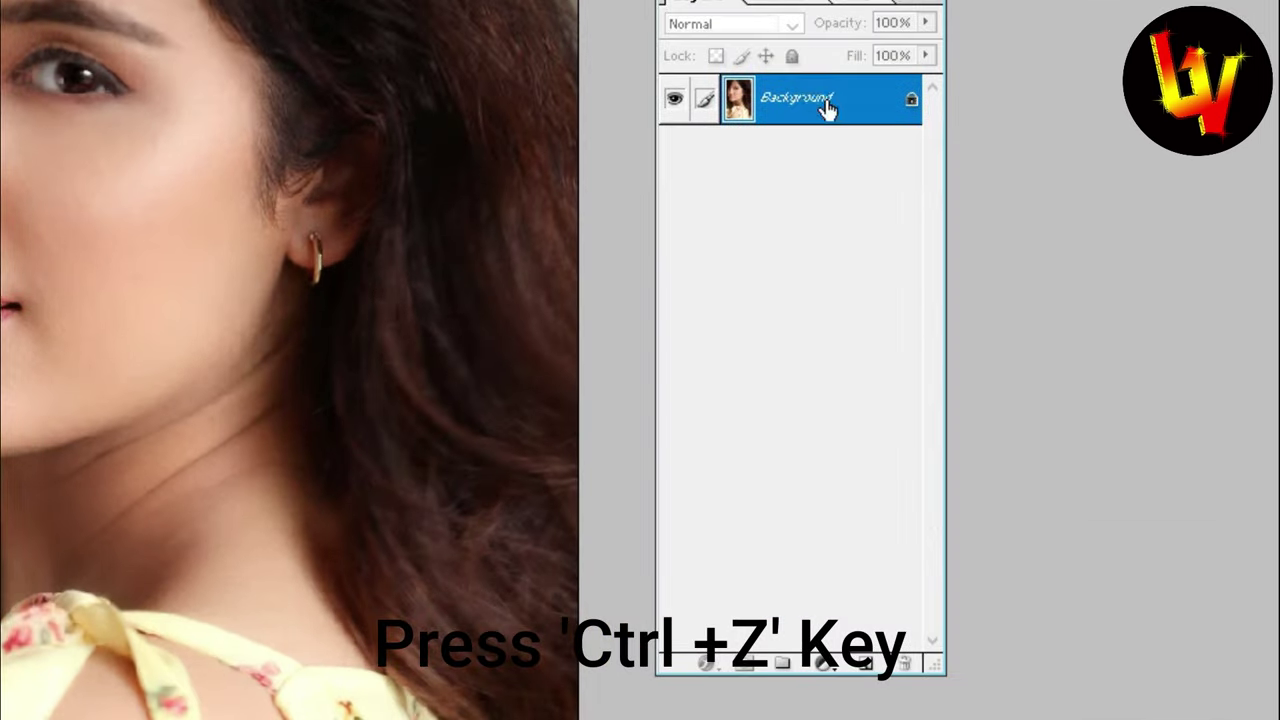
drag(848, 287, 871, 663)
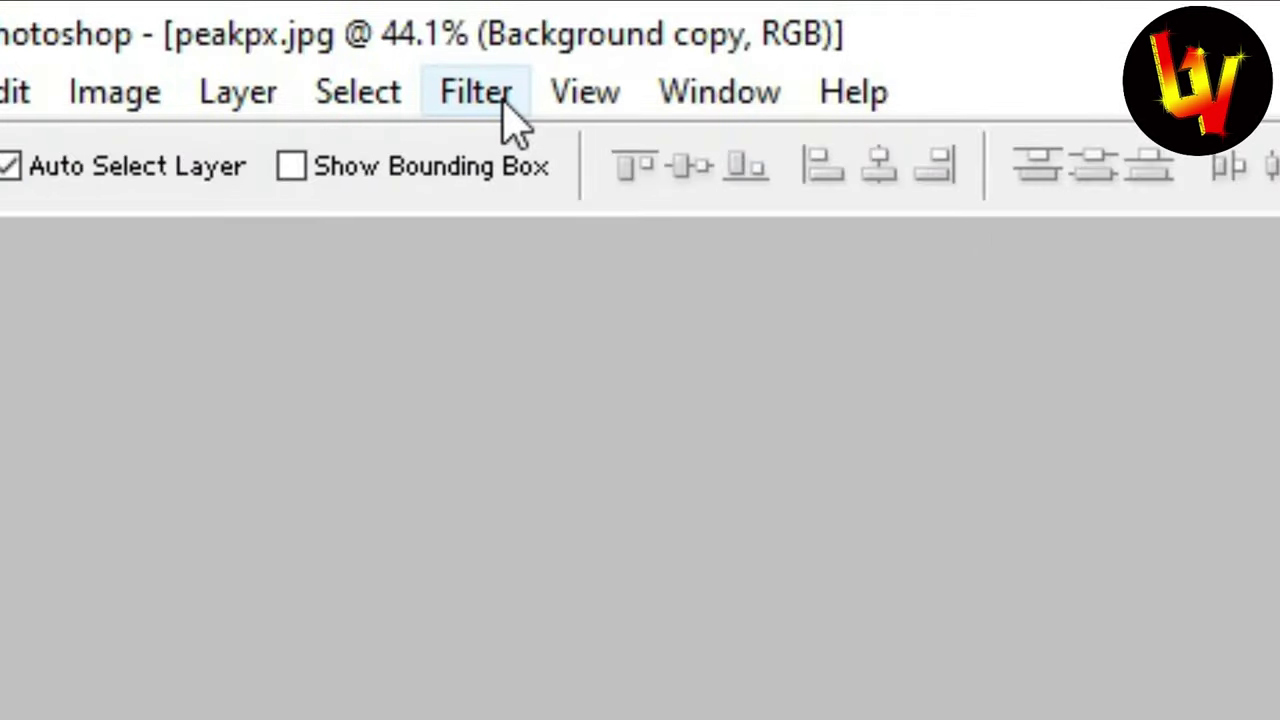
Step: Start the High Pass filter on the copy layer and zoom the preview onto the eyes
click(500, 104)
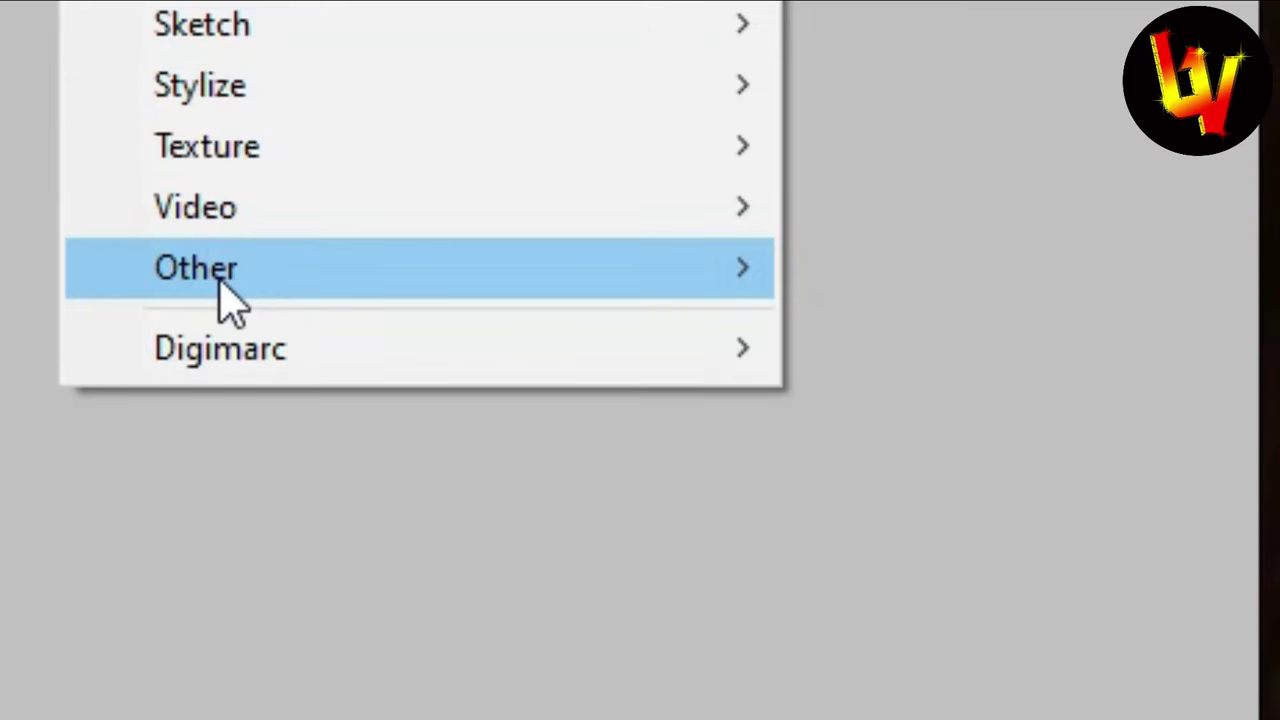
mouse_move(415, 268)
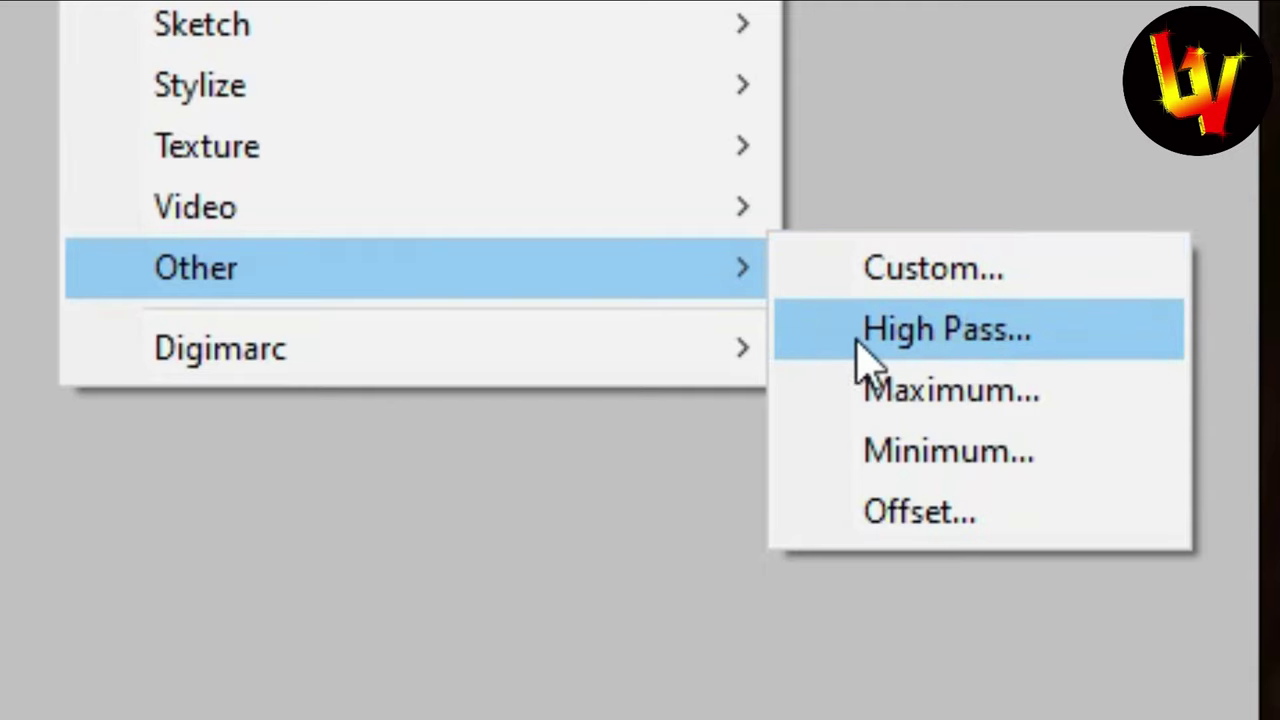
click(940, 340)
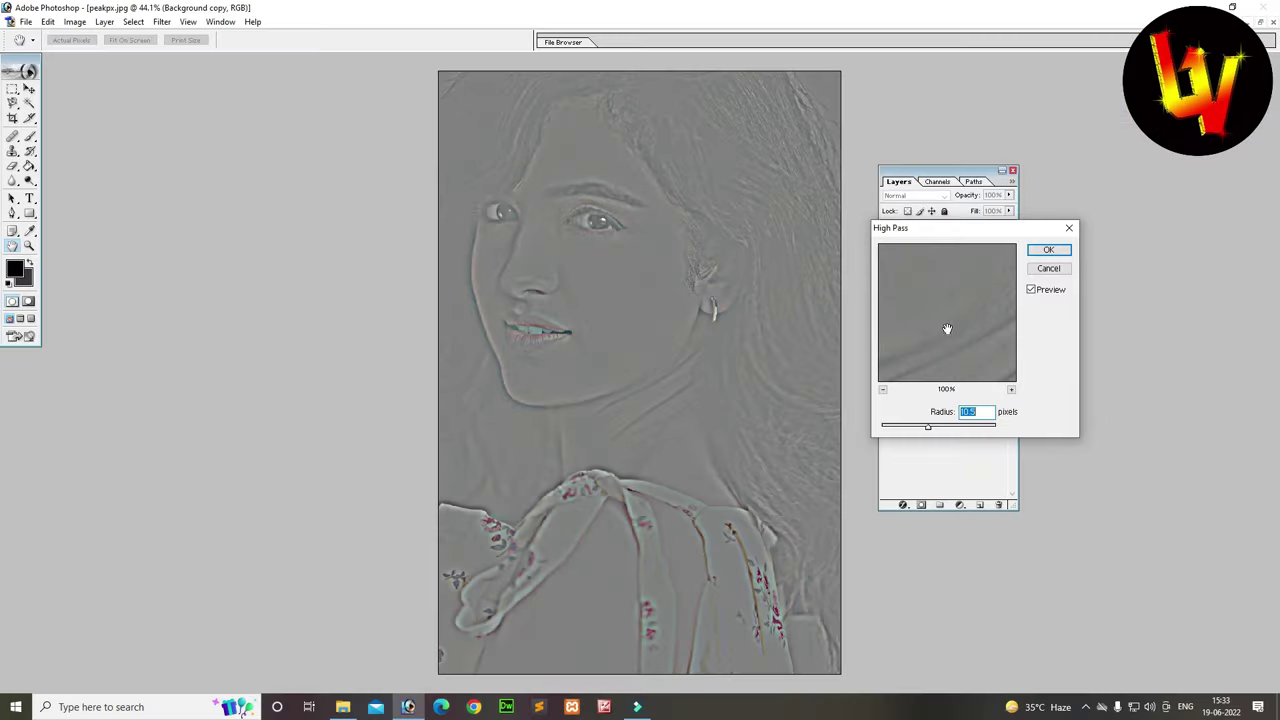
mouse_move(981, 233)
mouse_down()
mouse_move(953, 147)
mouse_move(967, 159)
mouse_up()
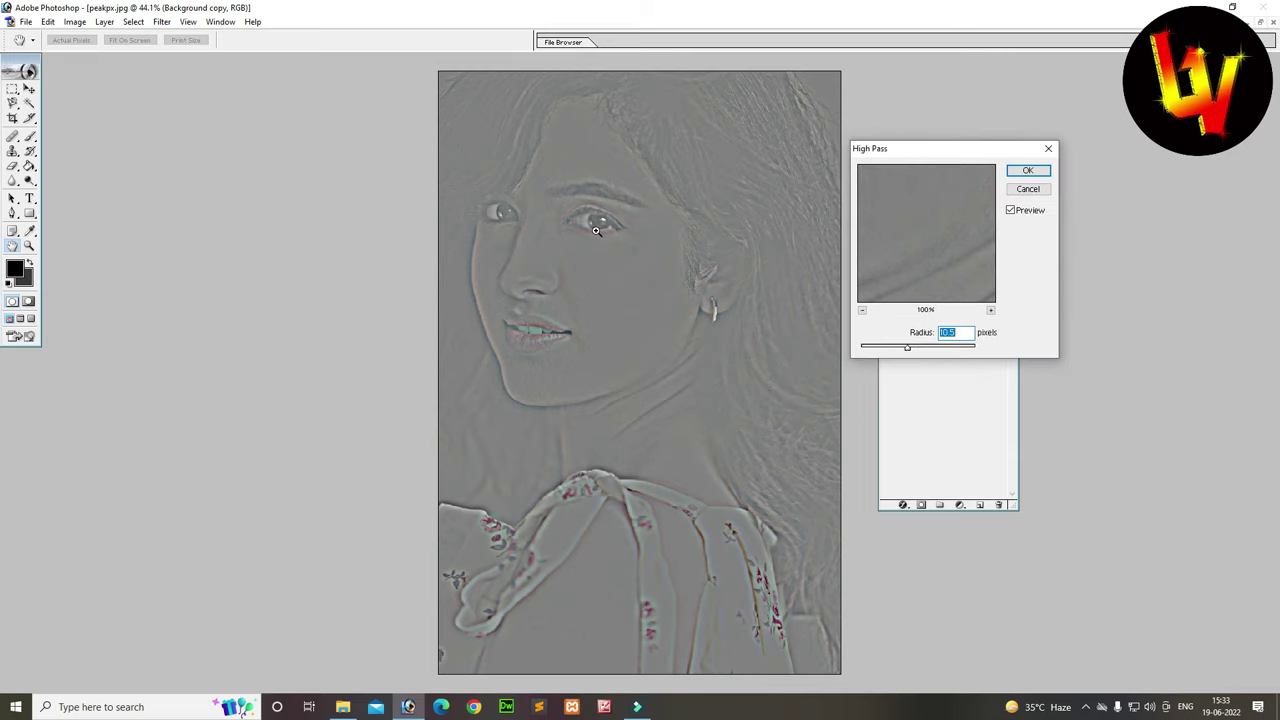
click(605, 230)
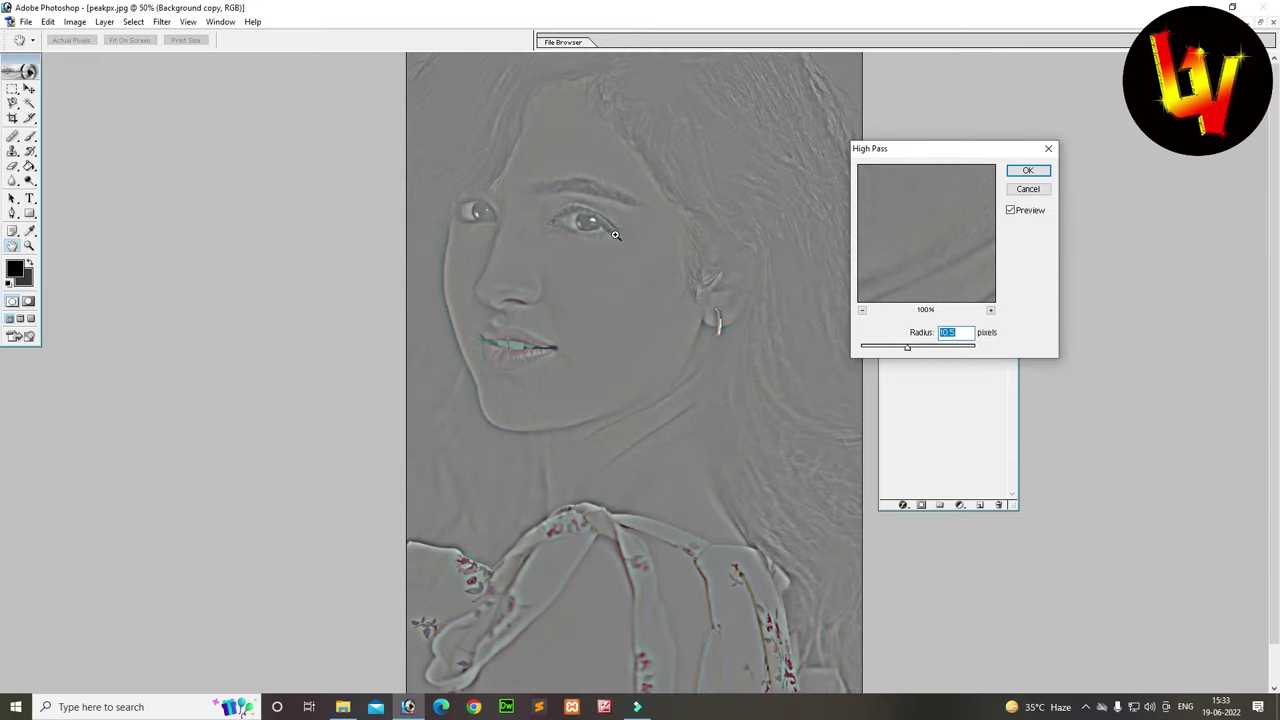
click(615, 234)
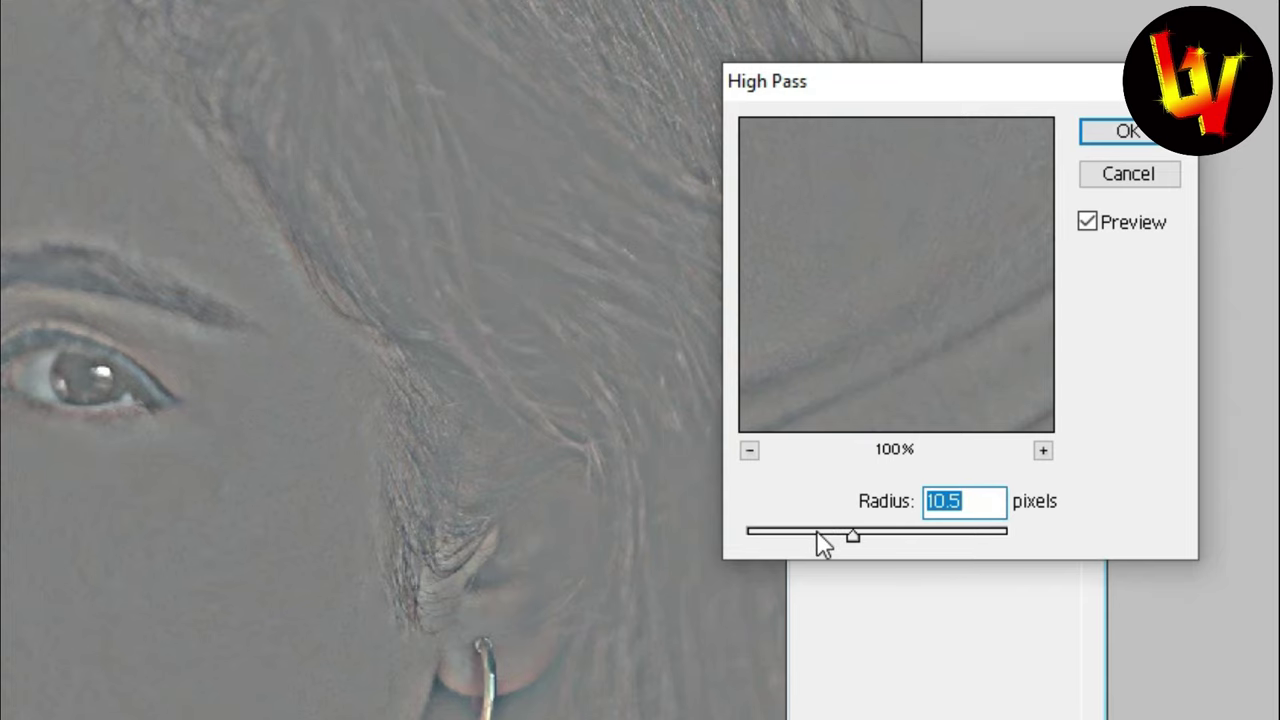
Step: Set the High Pass radius to 5.0 pixels and apply the filter
click(817, 532)
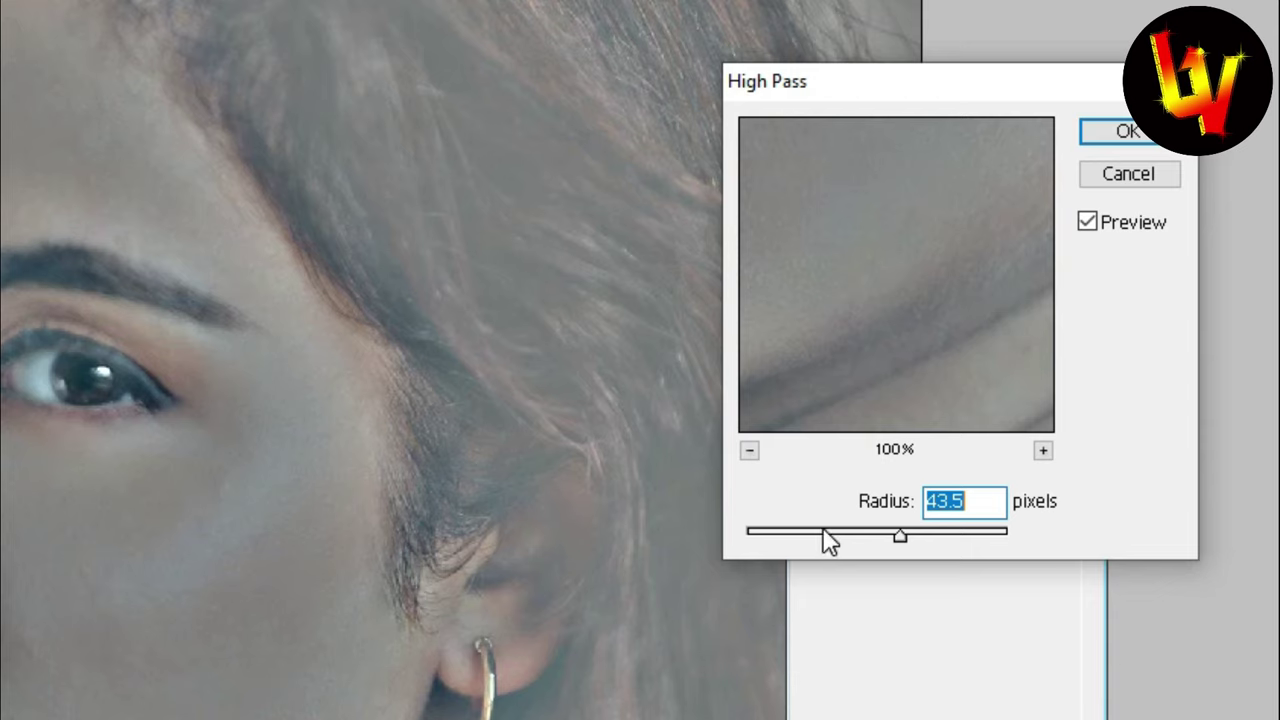
click(822, 531)
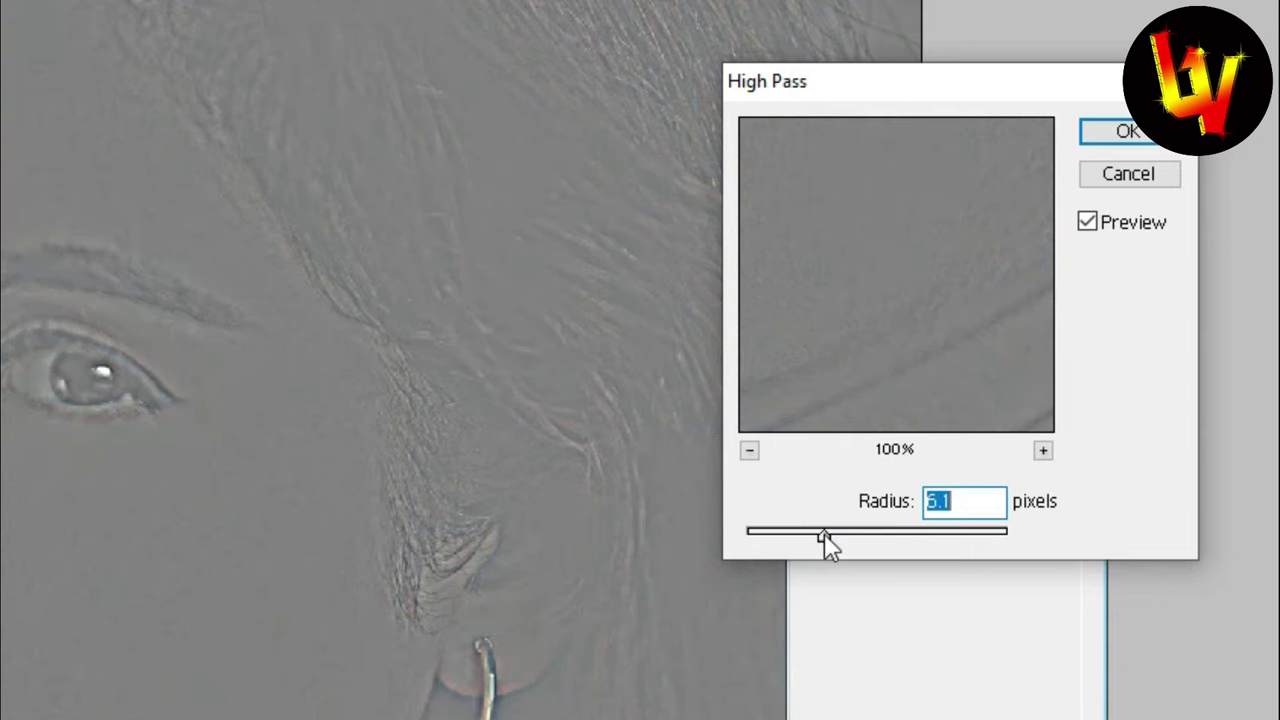
click(812, 532)
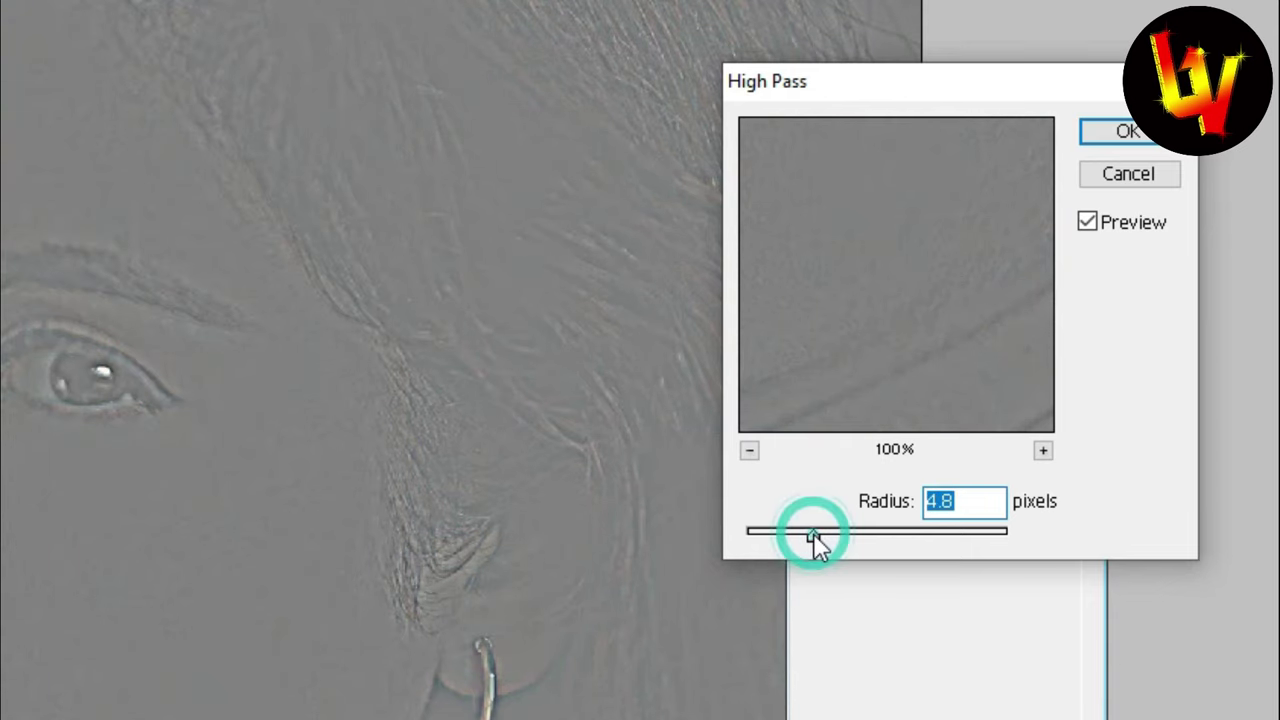
click(1120, 132)
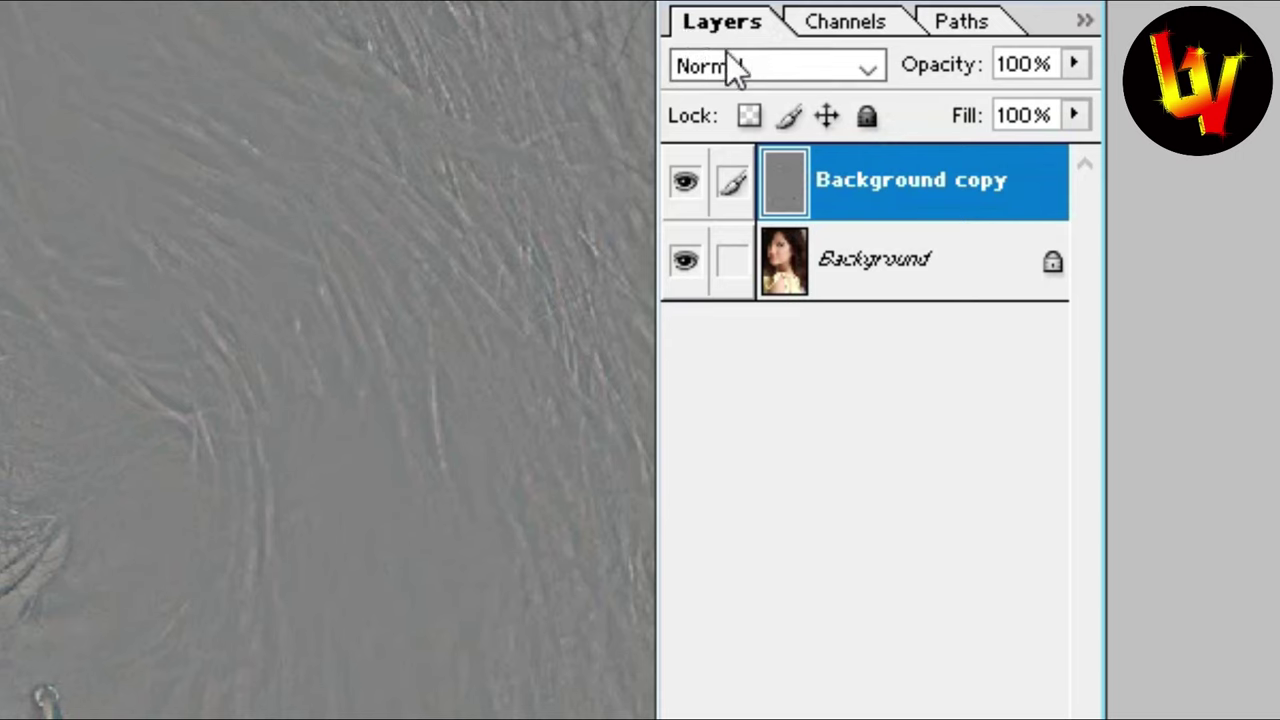
Step: Change the Background copy layer's blend mode from Normal to Hard Light
click(848, 69)
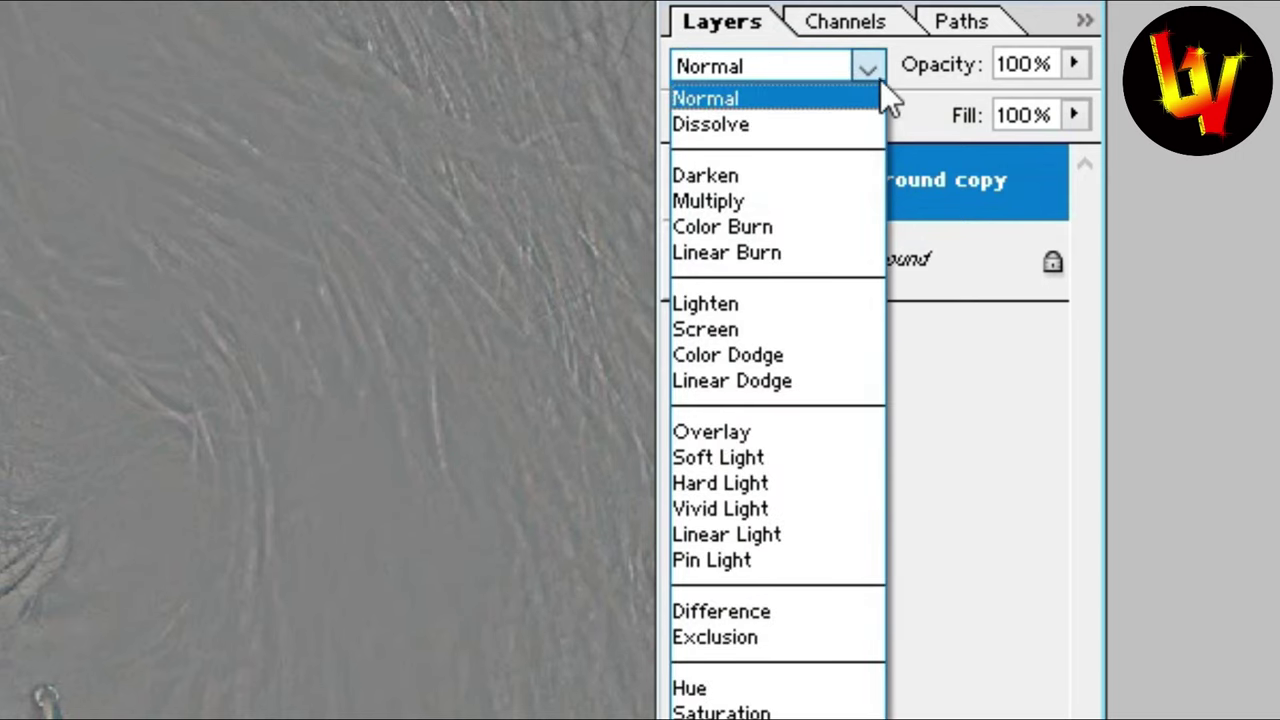
click(716, 486)
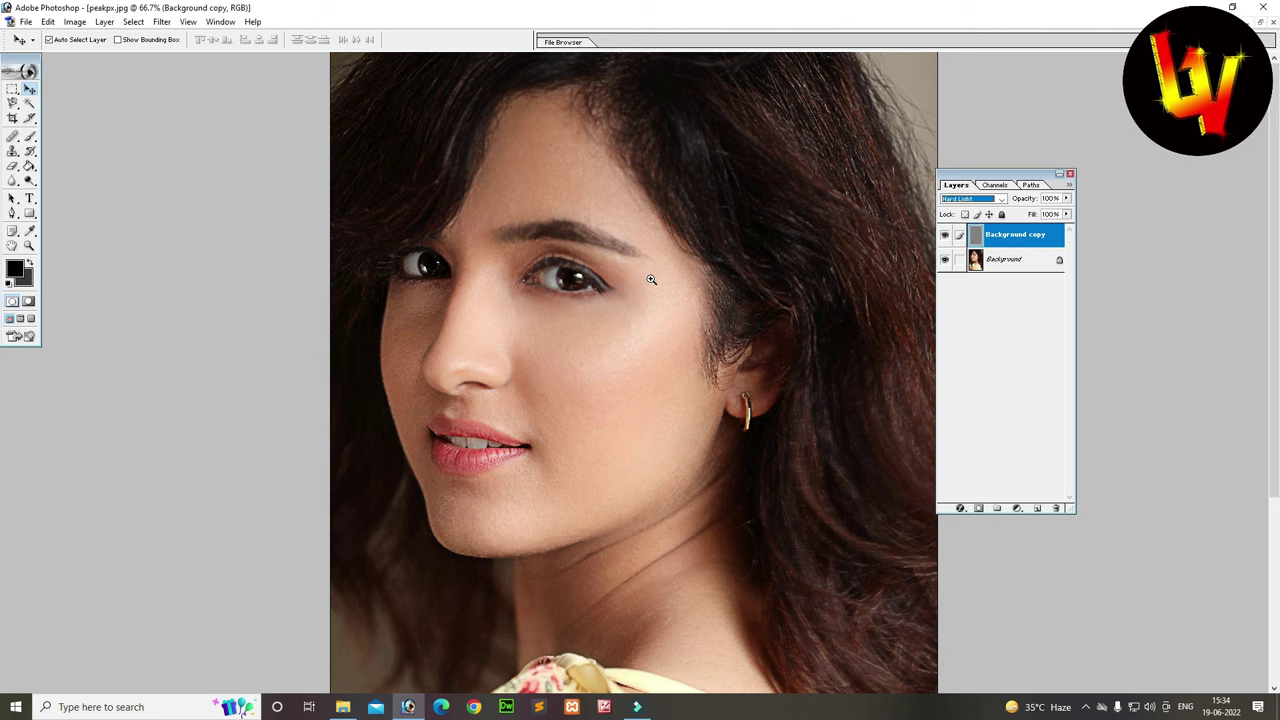
Step: Zoom to 100% on the face and toggle the sharpening layer to compare with the original
click(651, 279)
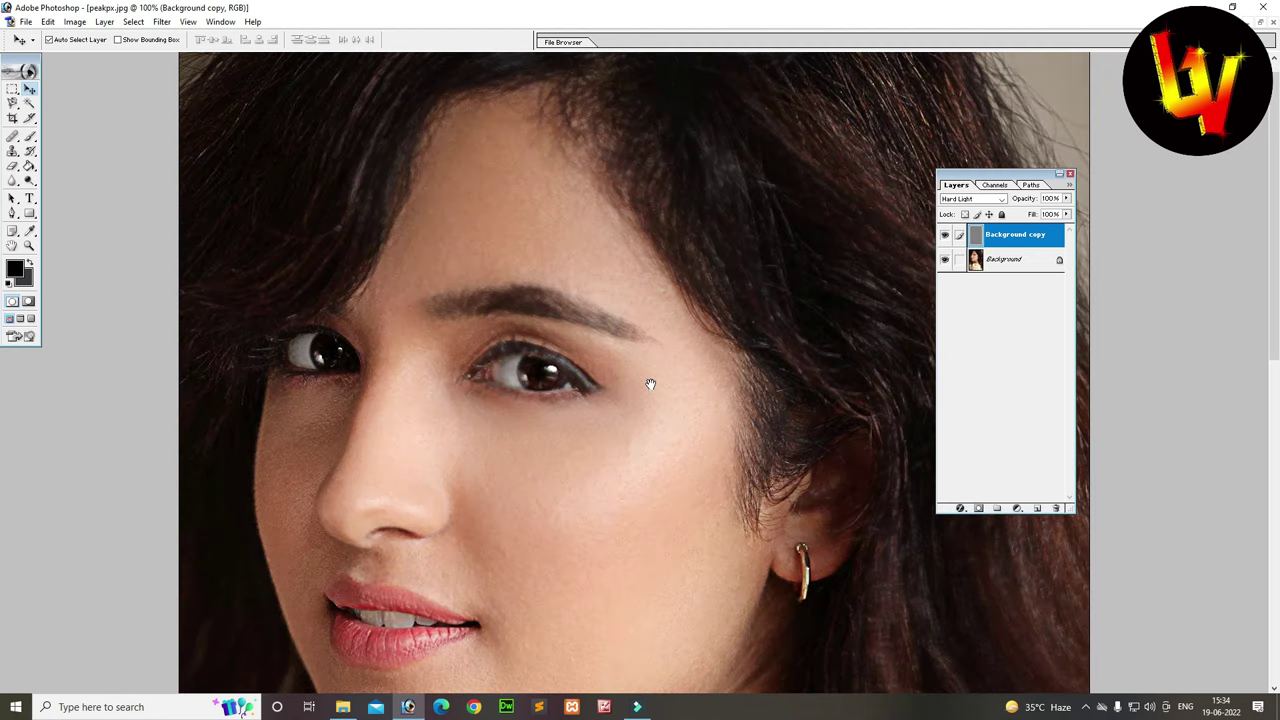
mouse_move(651, 420)
mouse_down()
mouse_move(677, 206)
mouse_move(686, 320)
mouse_move(686, 301)
mouse_up()
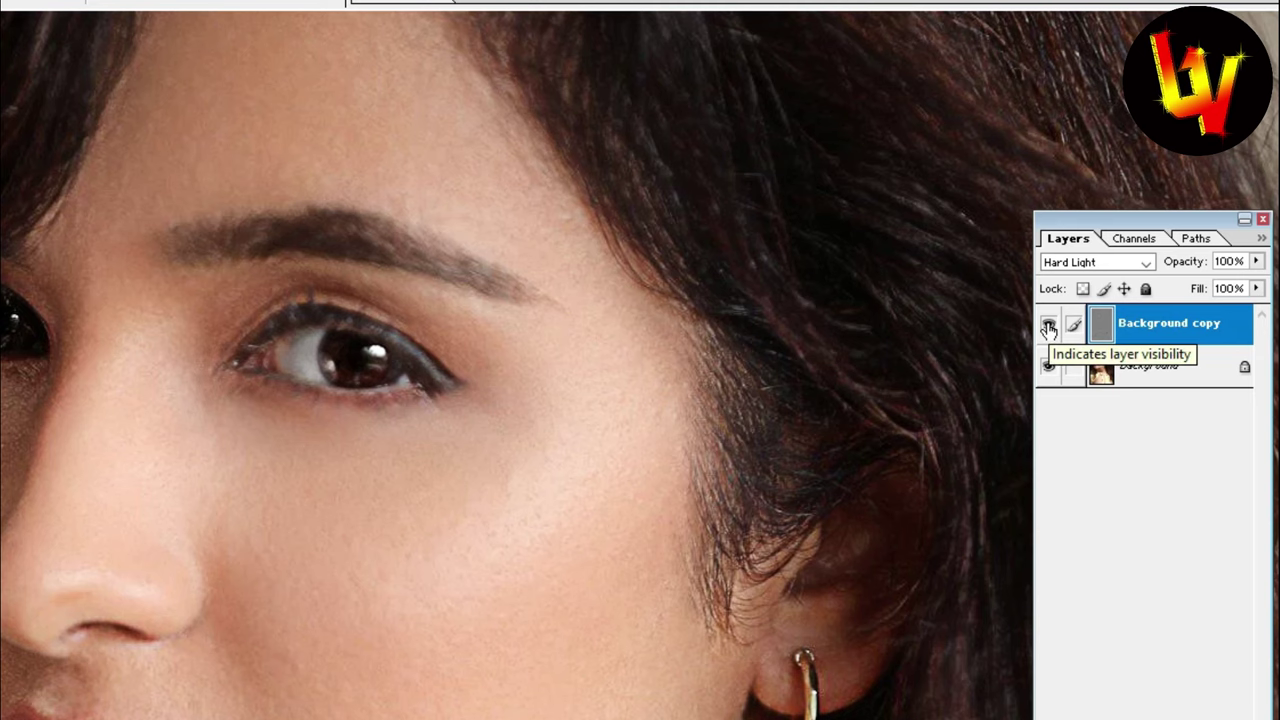
click(1048, 327)
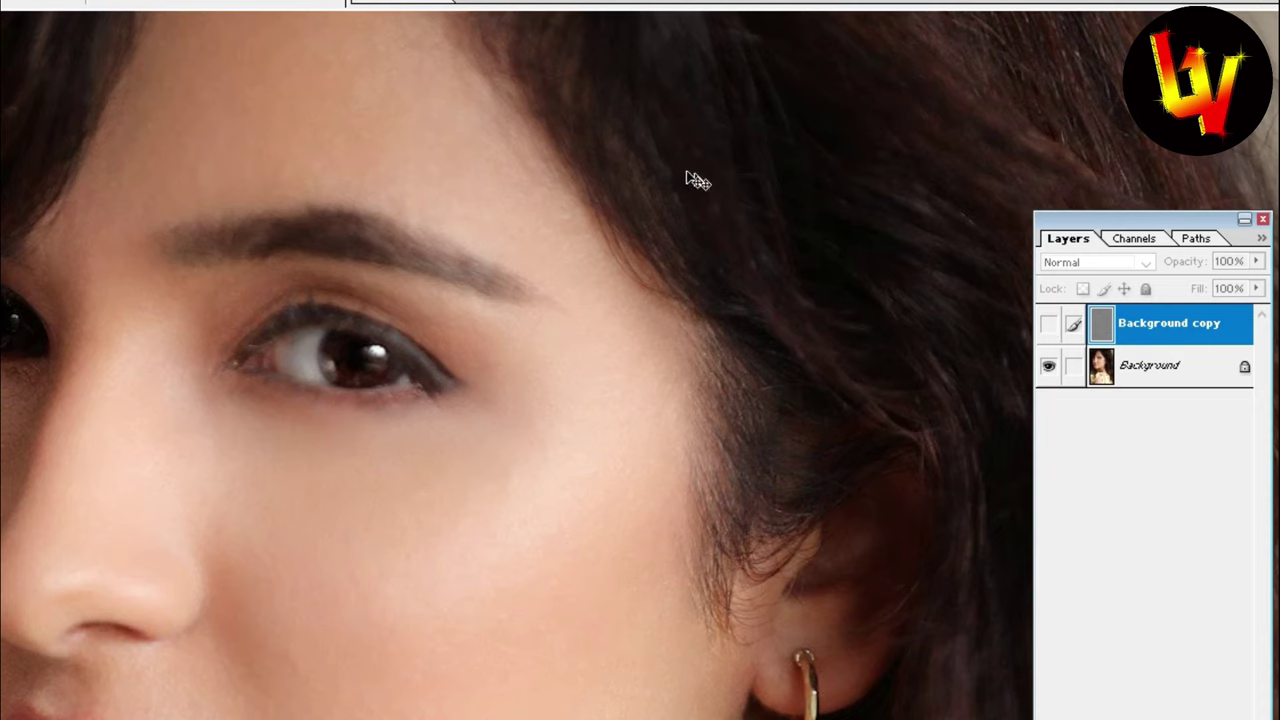
click(1049, 330)
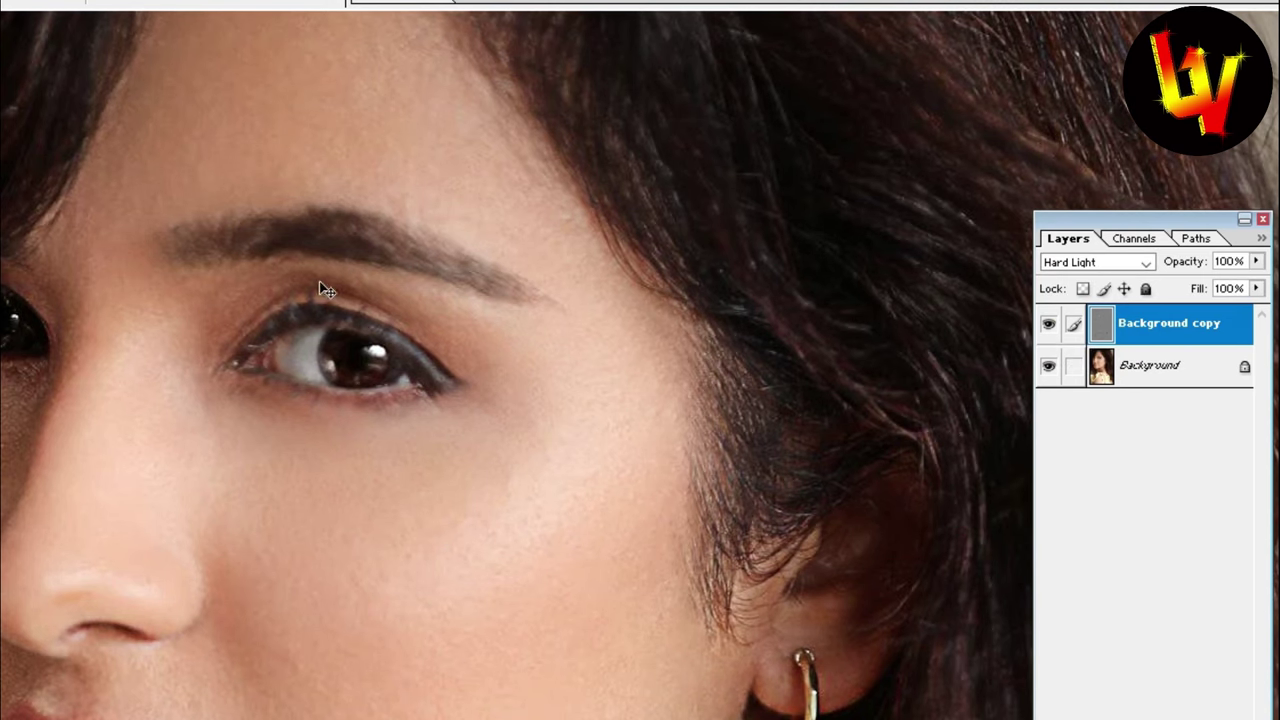
click(1049, 330)
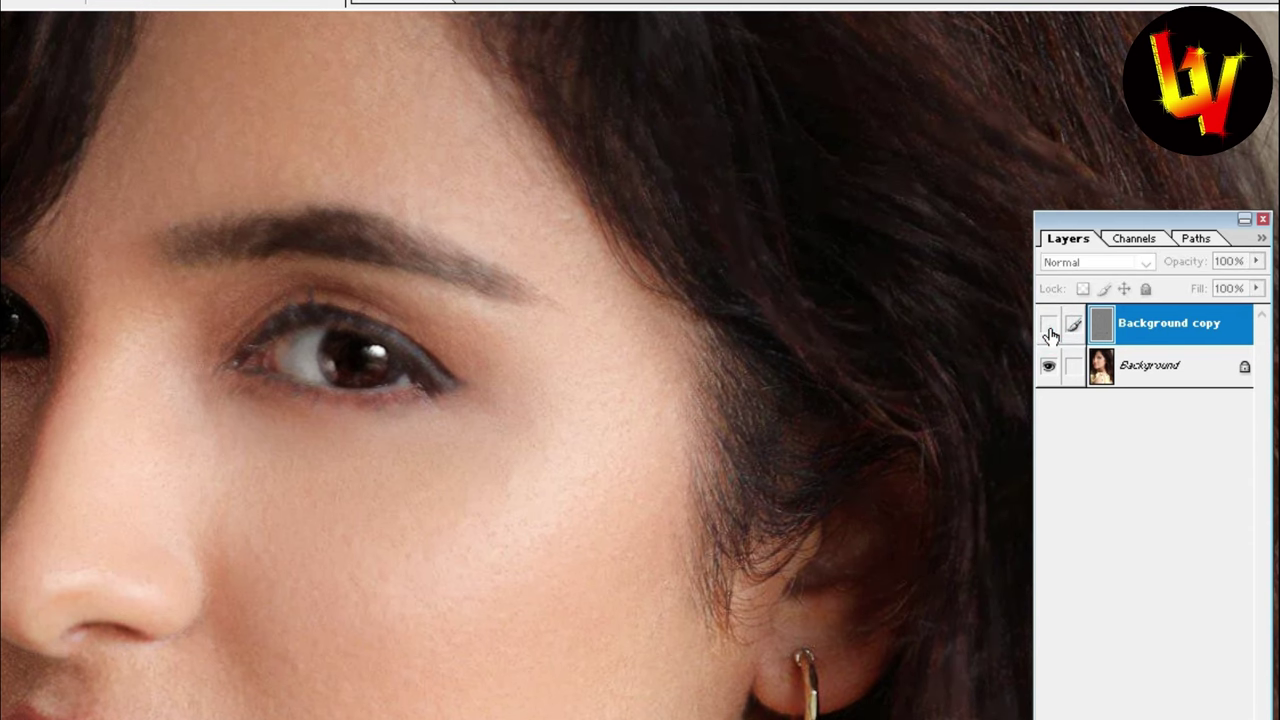
click(1049, 330)
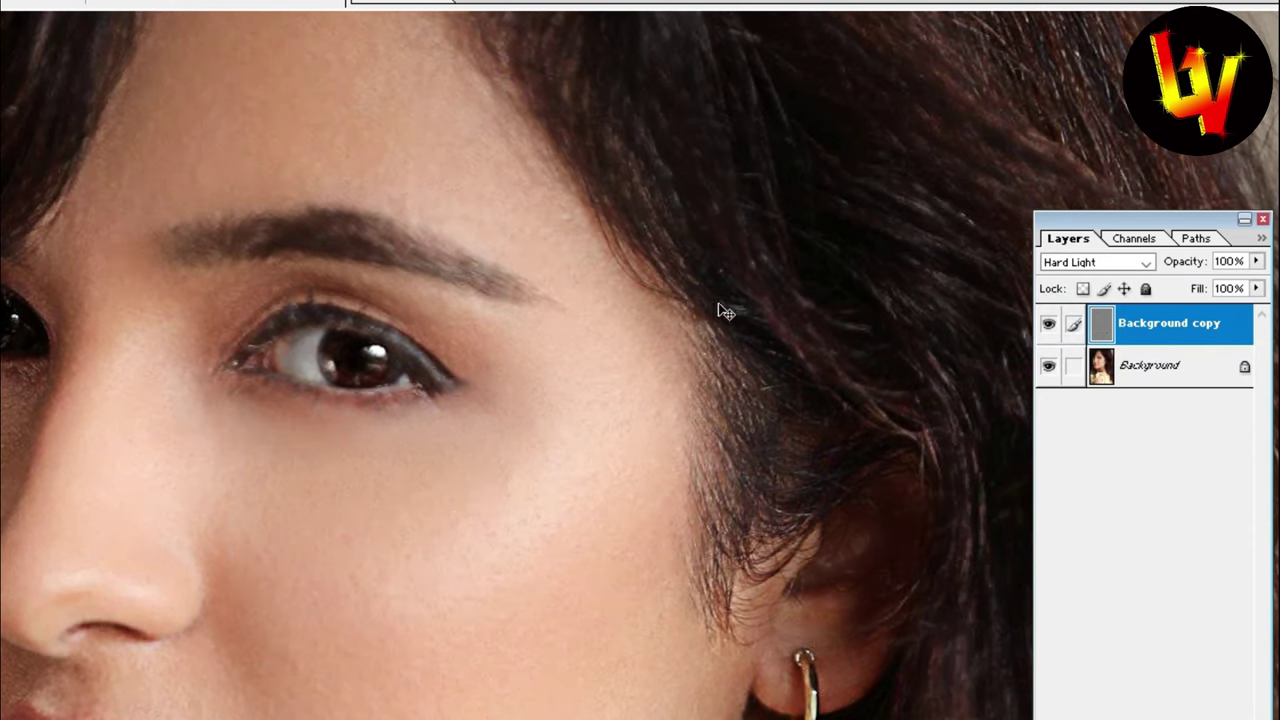
Step: Compare sharpened and original hair above the eyebrow, then refit and zoom onto the face
drag(866, 194, 694, 474)
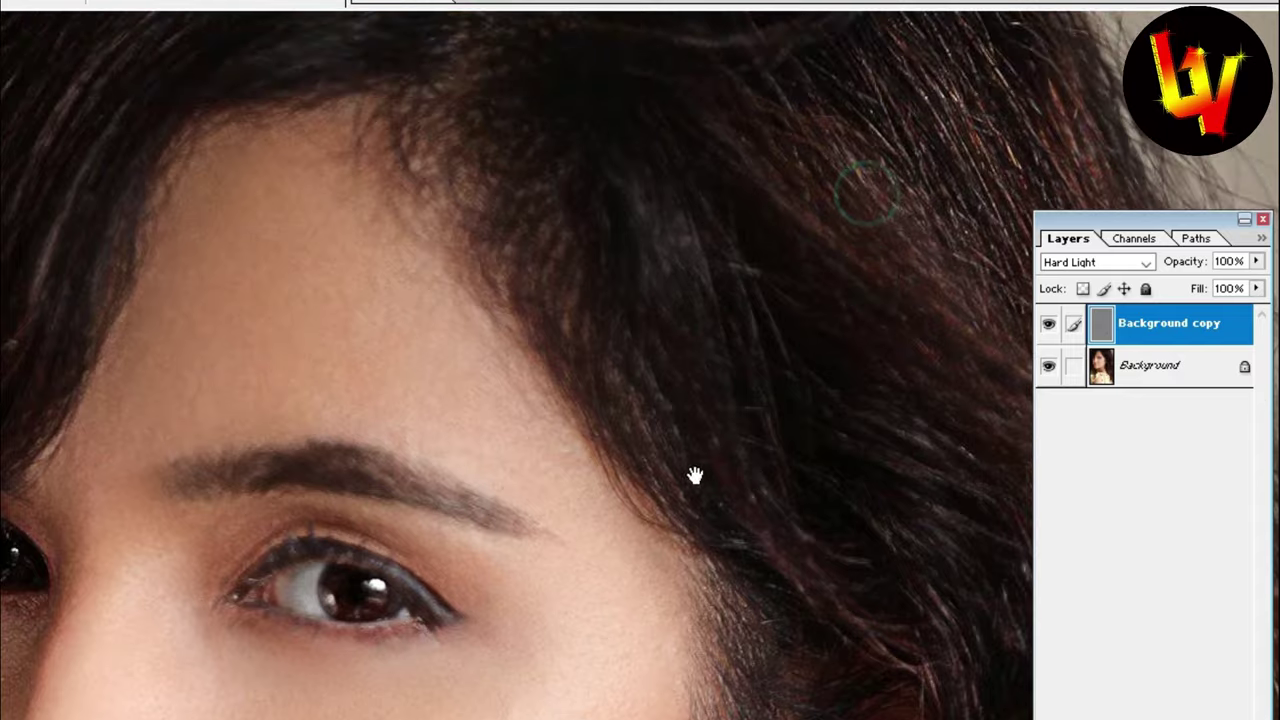
click(1051, 328)
click(1052, 330)
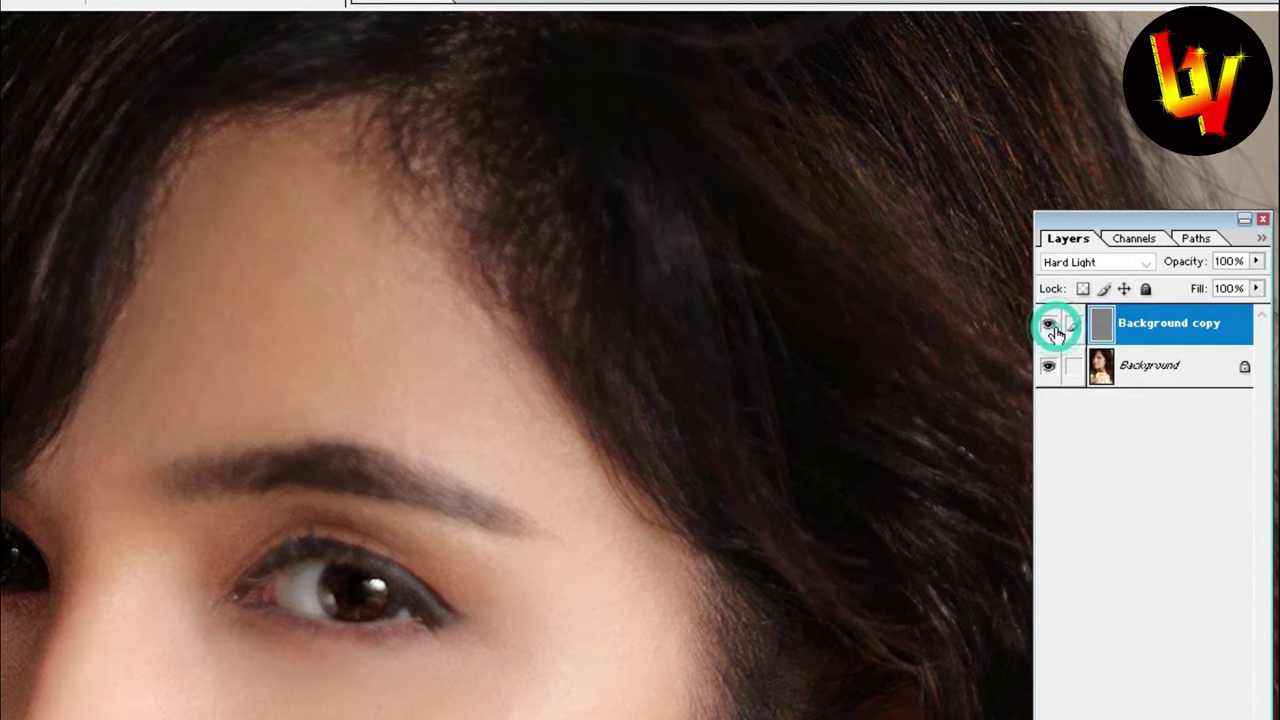
click(1050, 328)
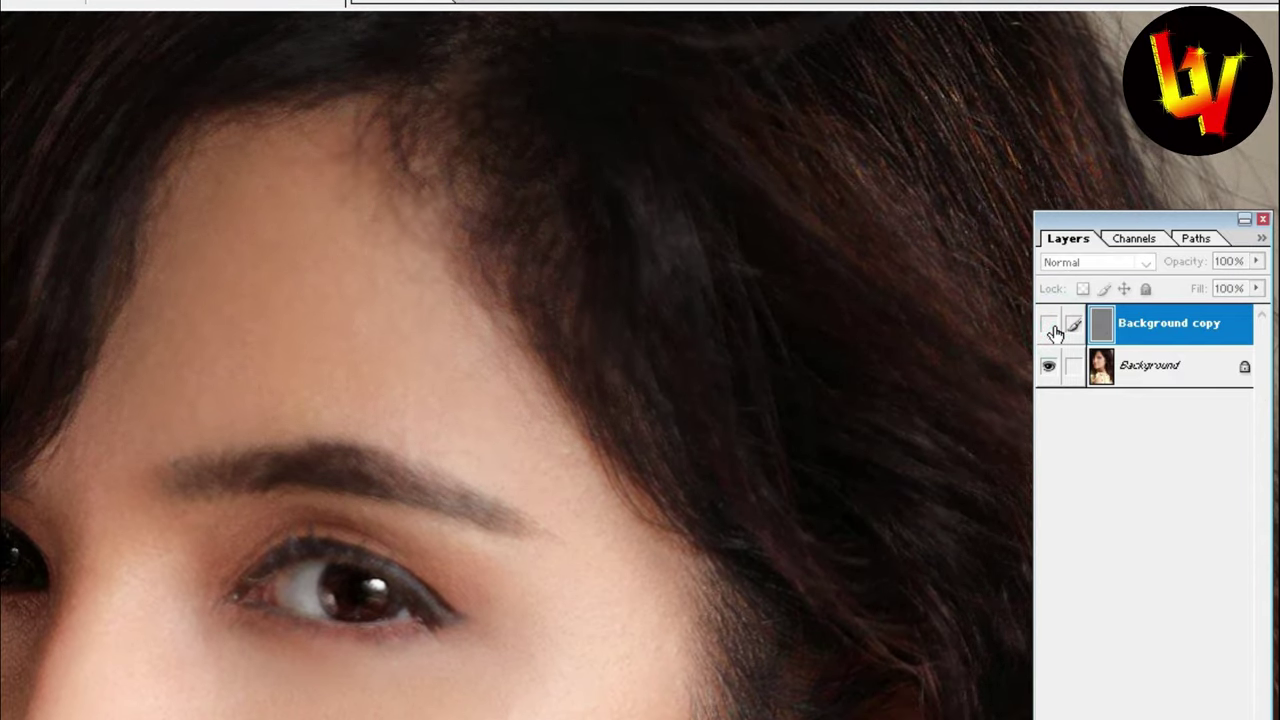
click(1050, 328)
click(1050, 328)
click(1050, 328)
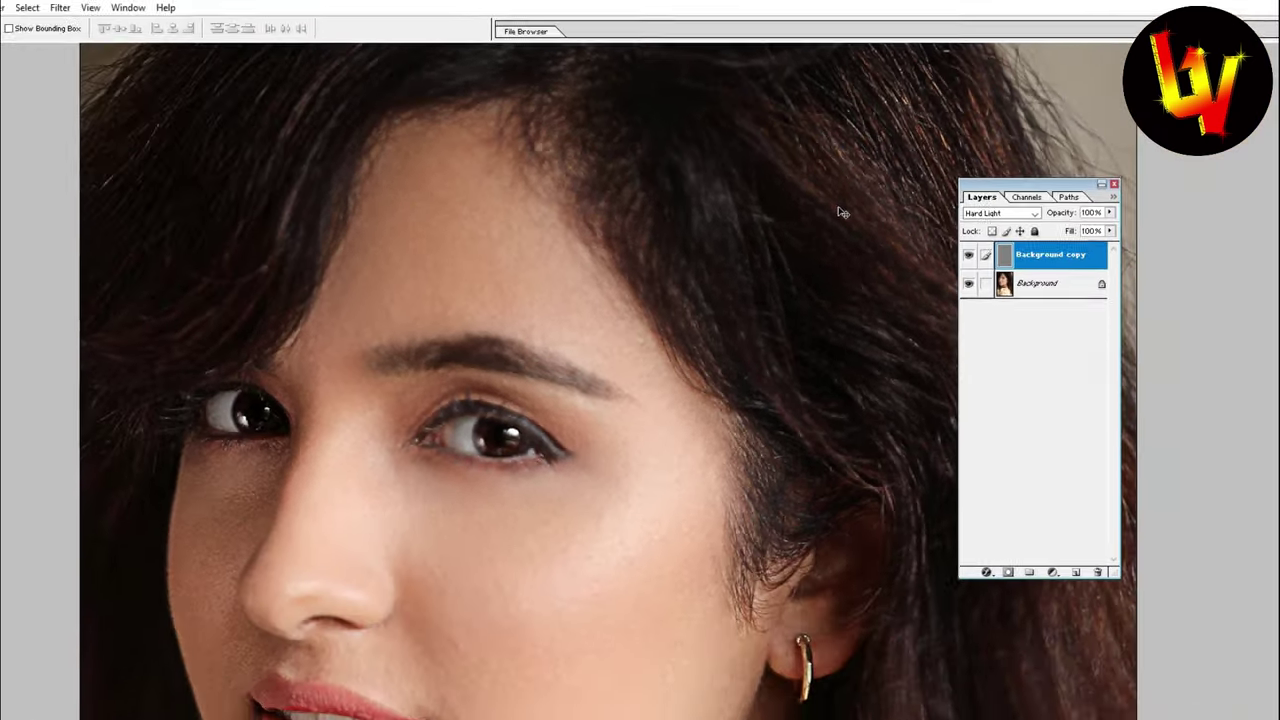
key(ctrl+0)
drag(437, 175, 712, 374)
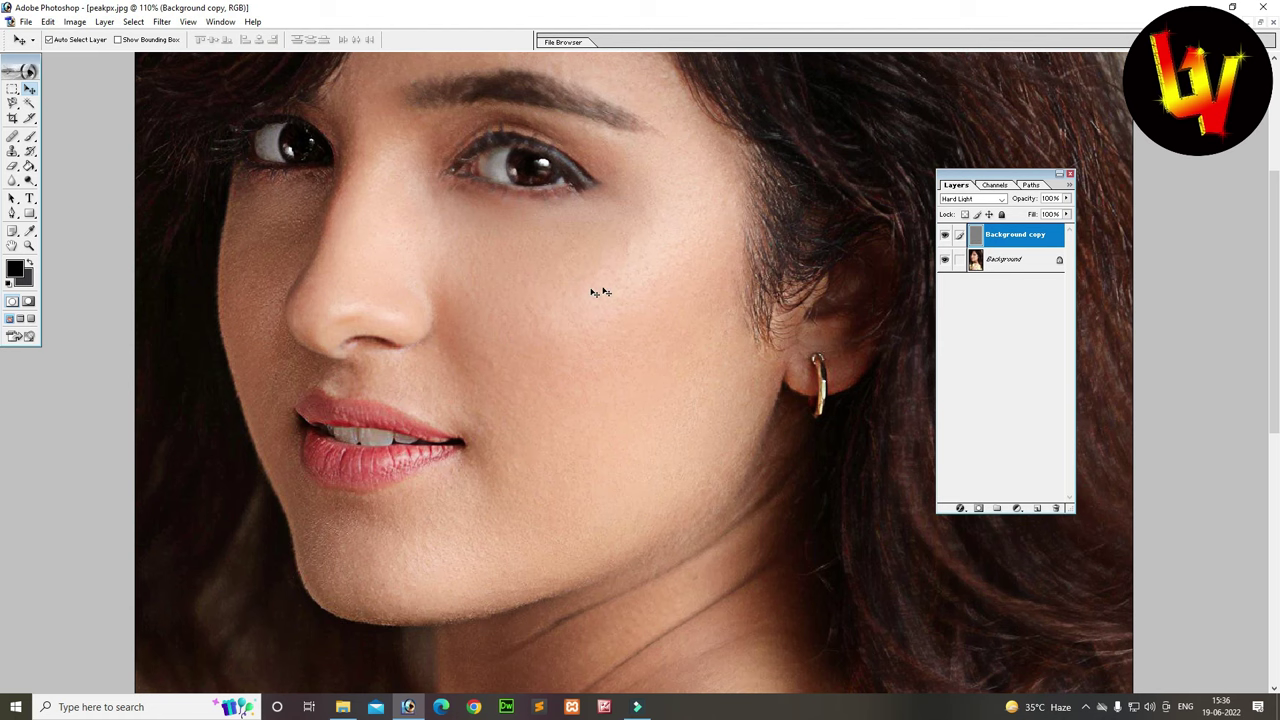
Step: Undo the Hard Light and High Pass edits and duplicate Background into a fresh copy
key(ctrl+0)
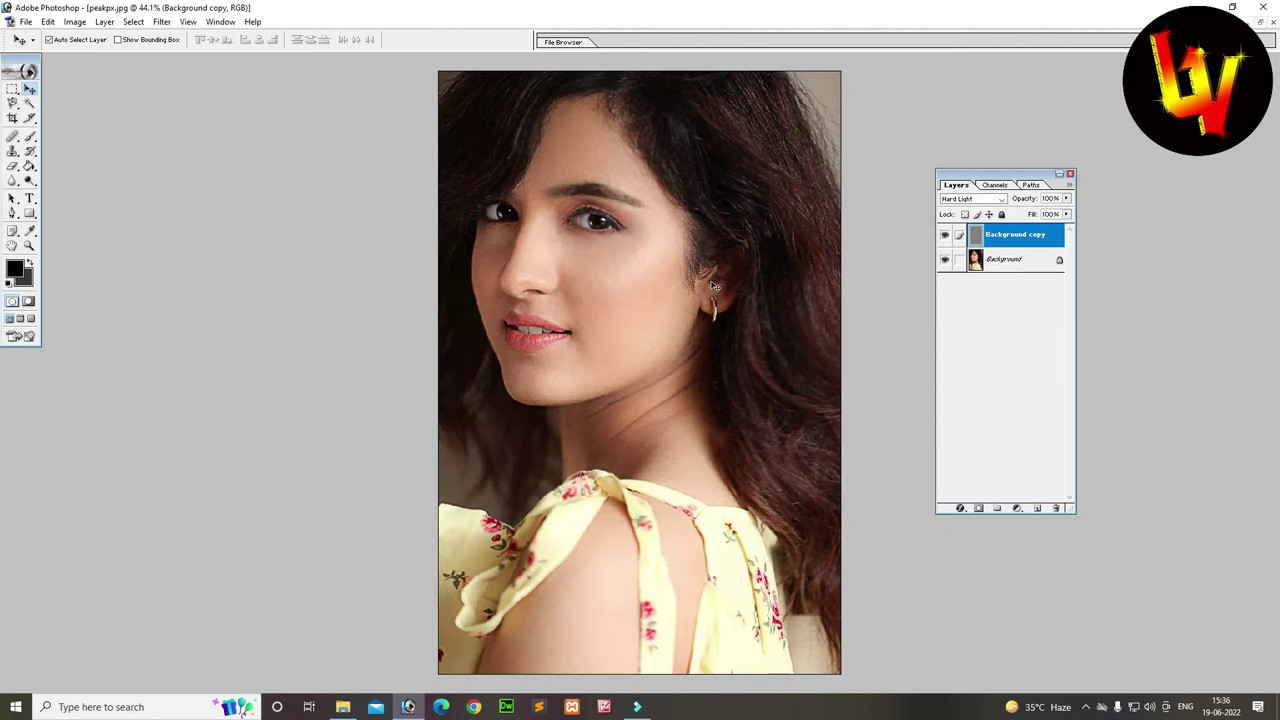
key(ctrl+alt+z)
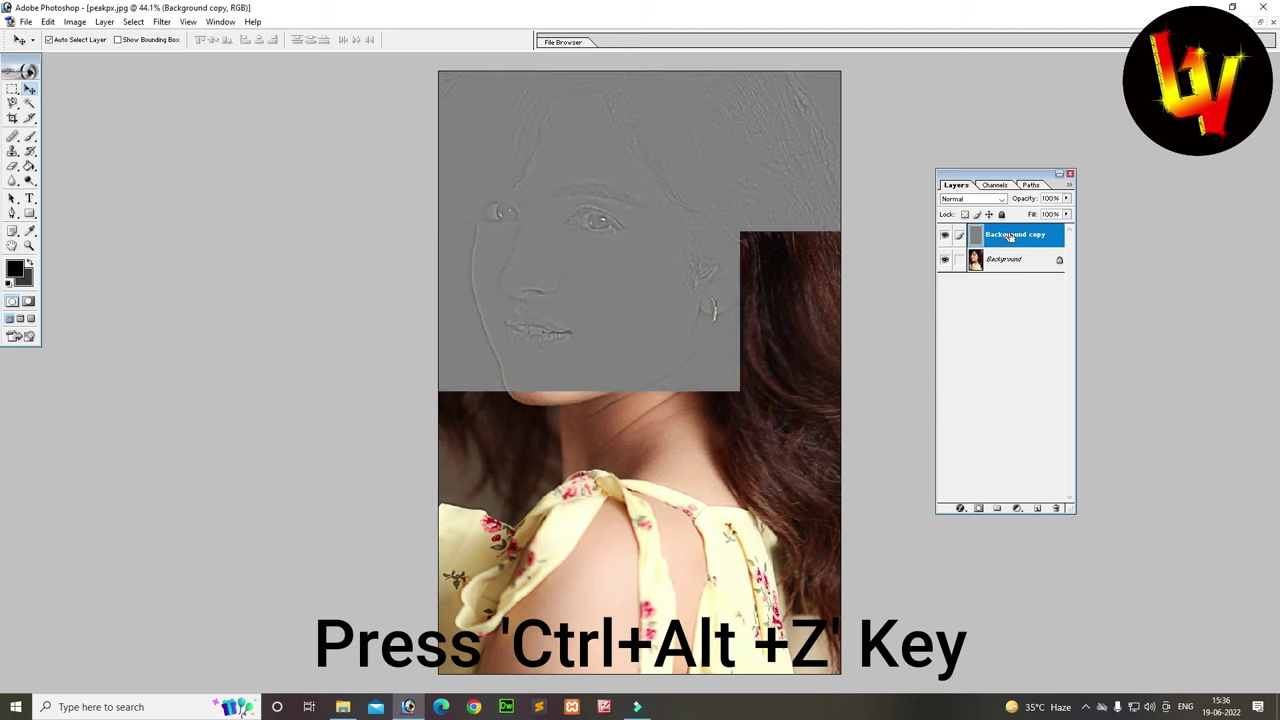
key(ctrl+alt+z)
key(ctrl+alt+z)
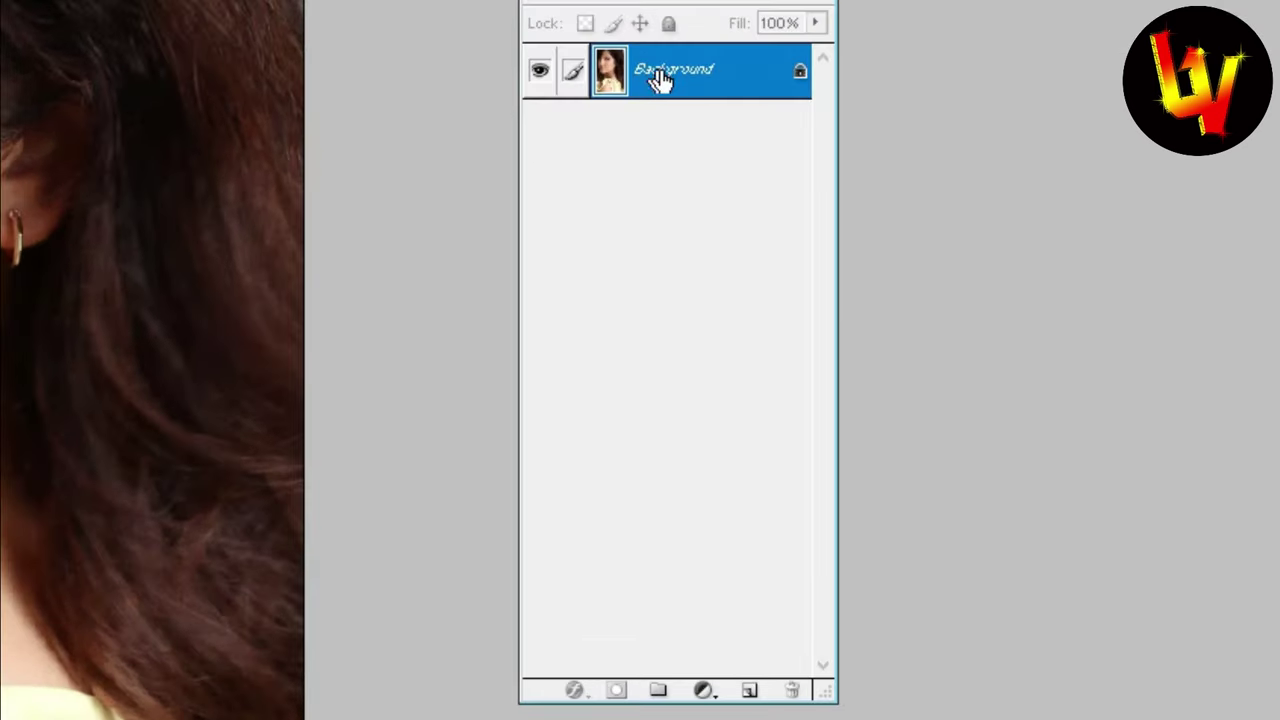
drag(932, 200, 946, 246)
drag(697, 182, 762, 690)
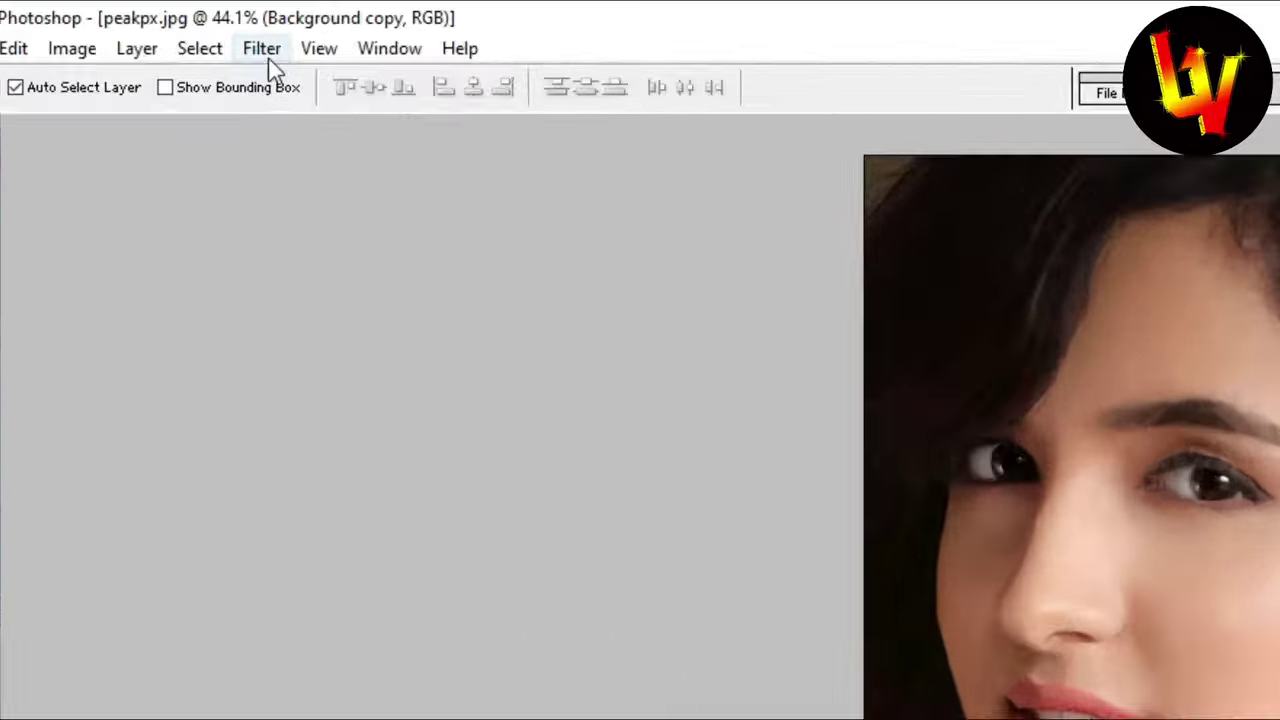
Step: Bring up the Unsharp Mask filter on the Background copy layer, moving its dialog off the face
click(164, 24)
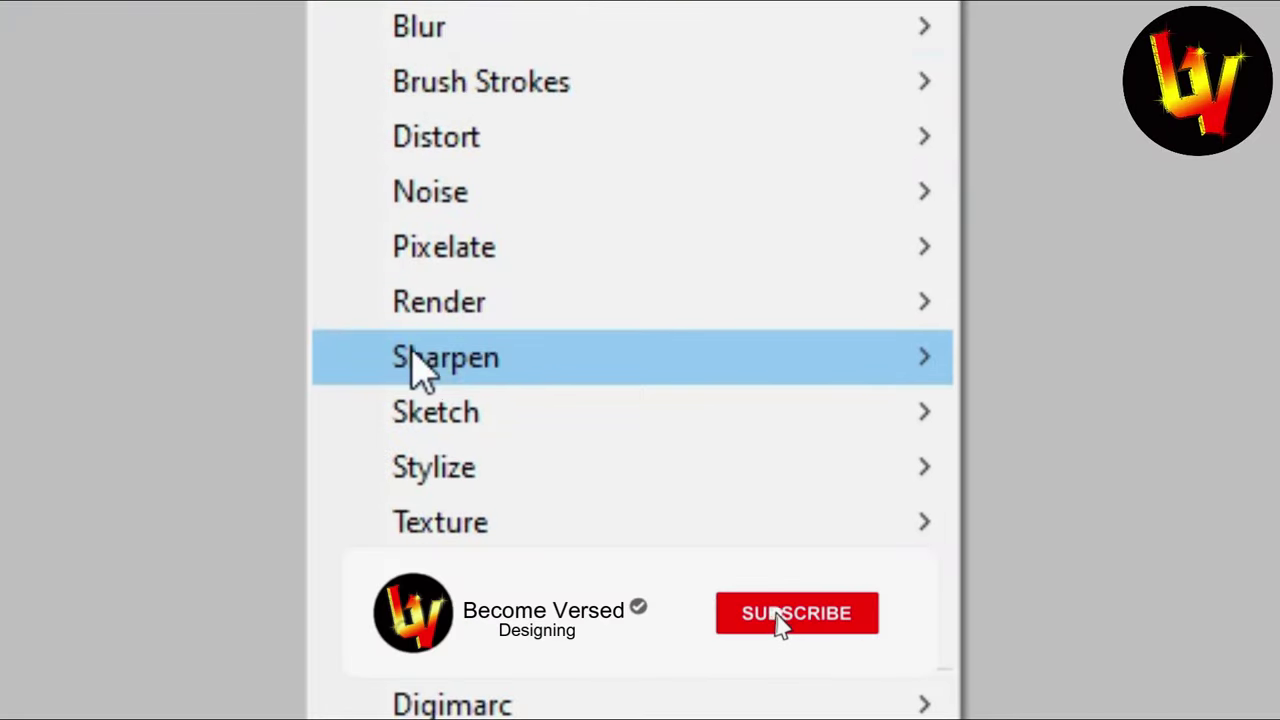
mouse_move(446, 357)
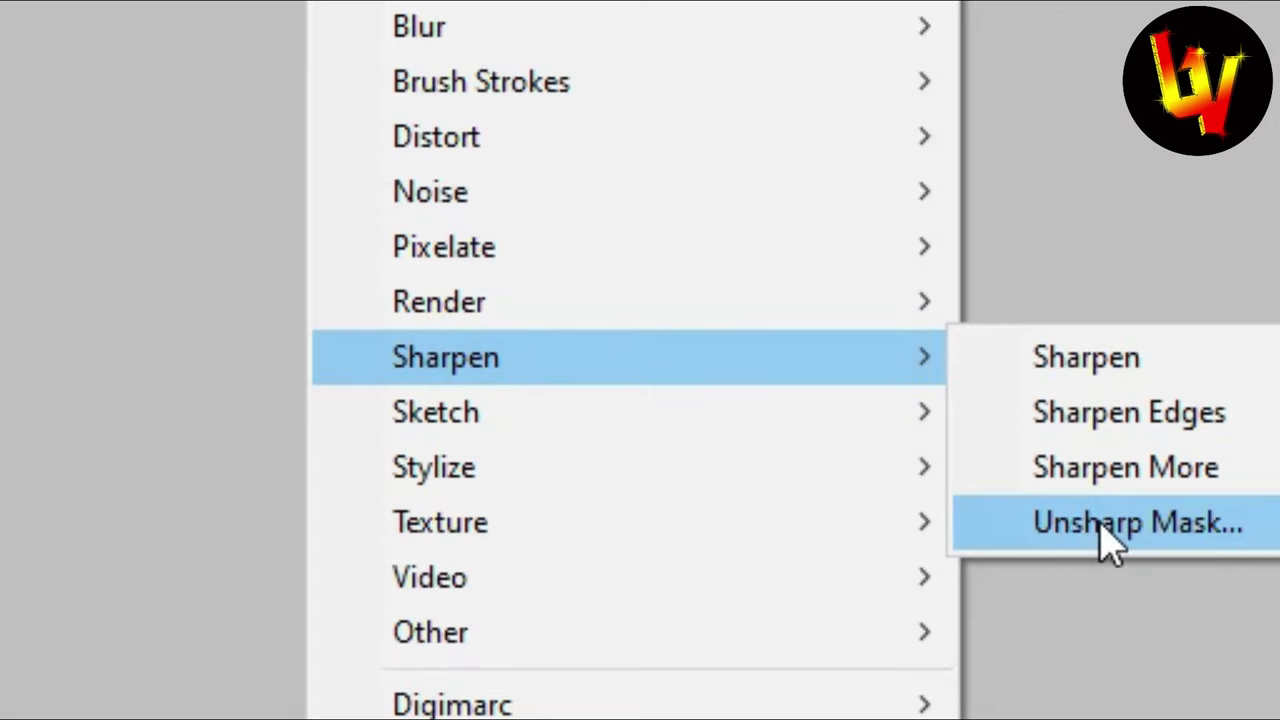
click(1157, 540)
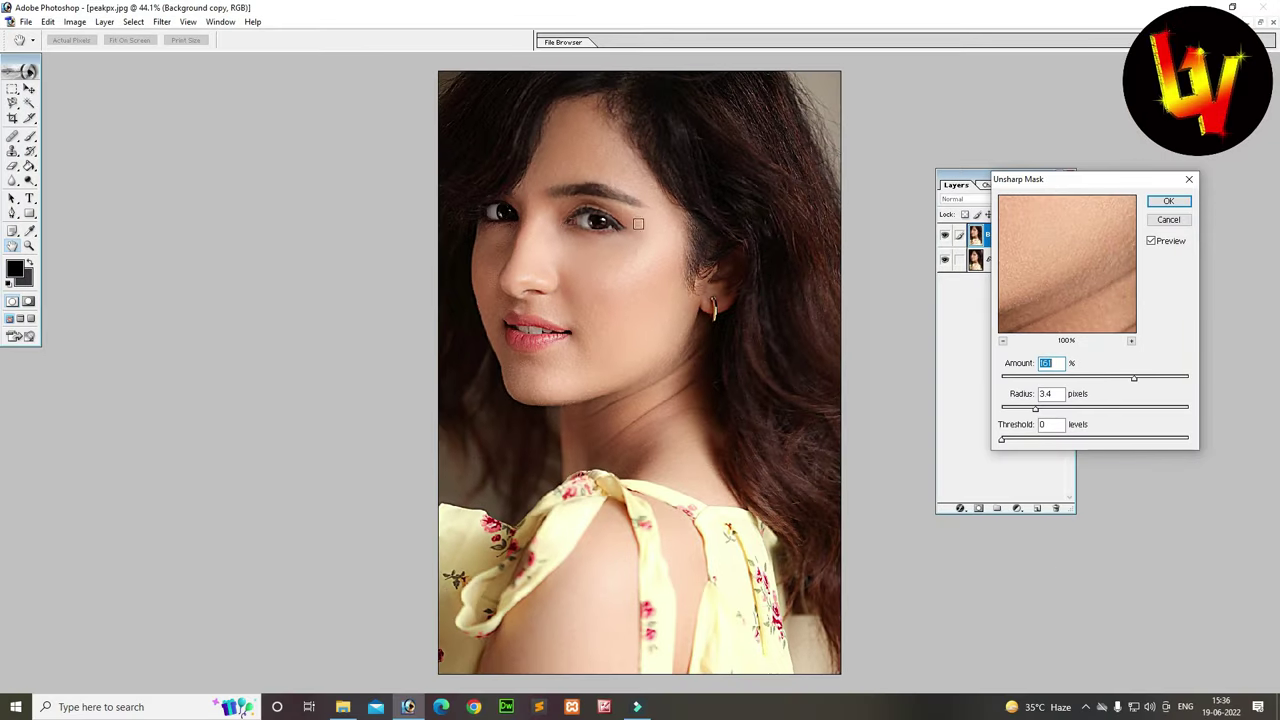
drag(1106, 184, 996, 165)
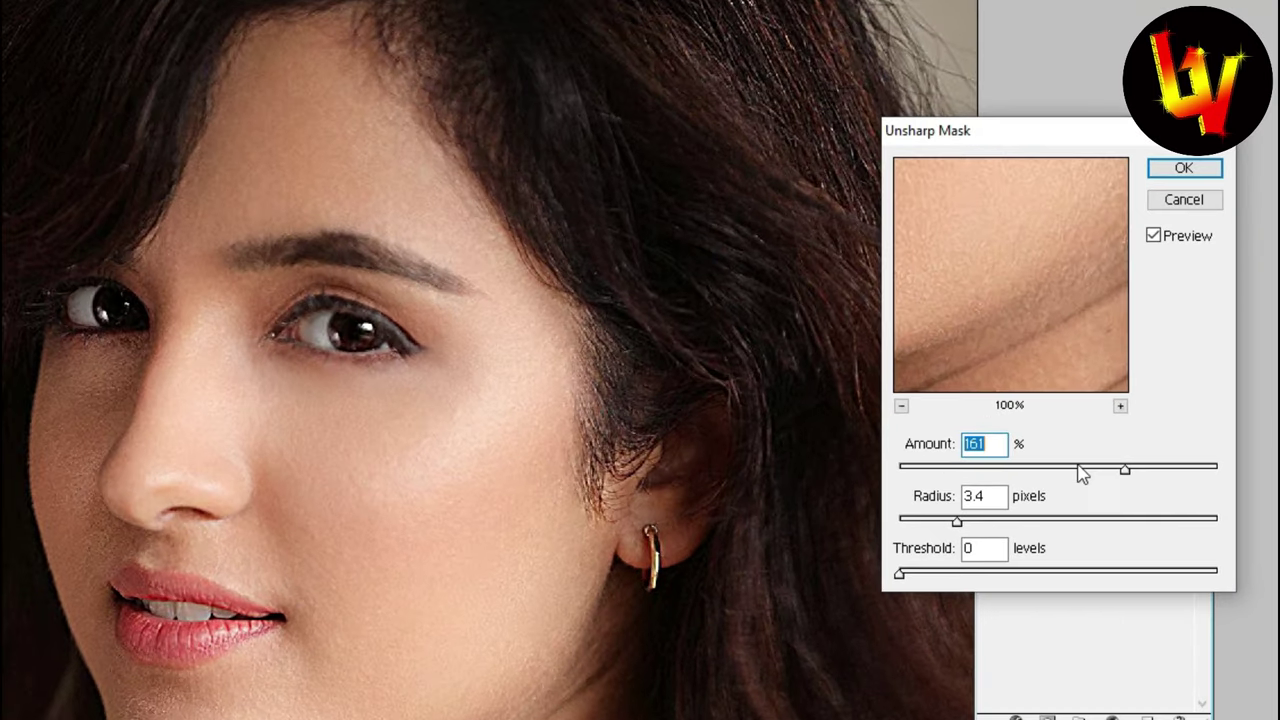
Step: Set Unsharp Mask to Amount 162%, Radius 3.5 pixels, Threshold 0 and apply it
click(1118, 476)
drag(1100, 478, 899, 472)
click(988, 476)
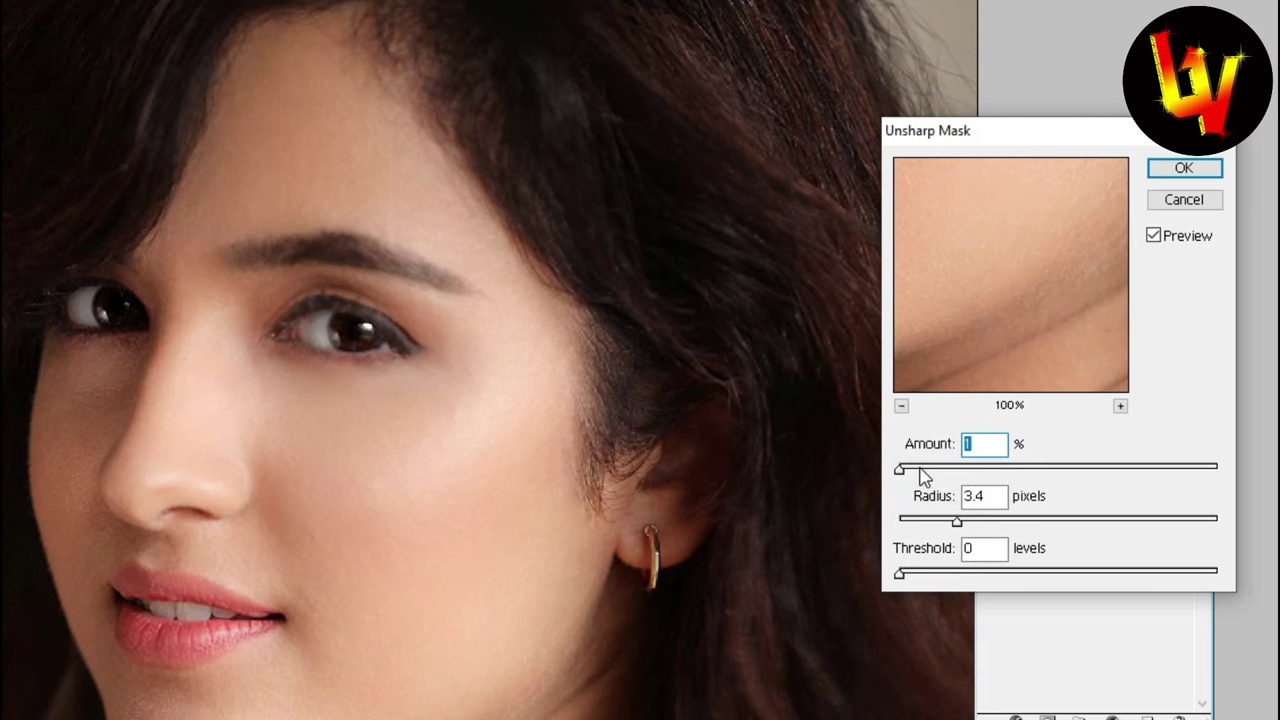
drag(926, 468, 1042, 478)
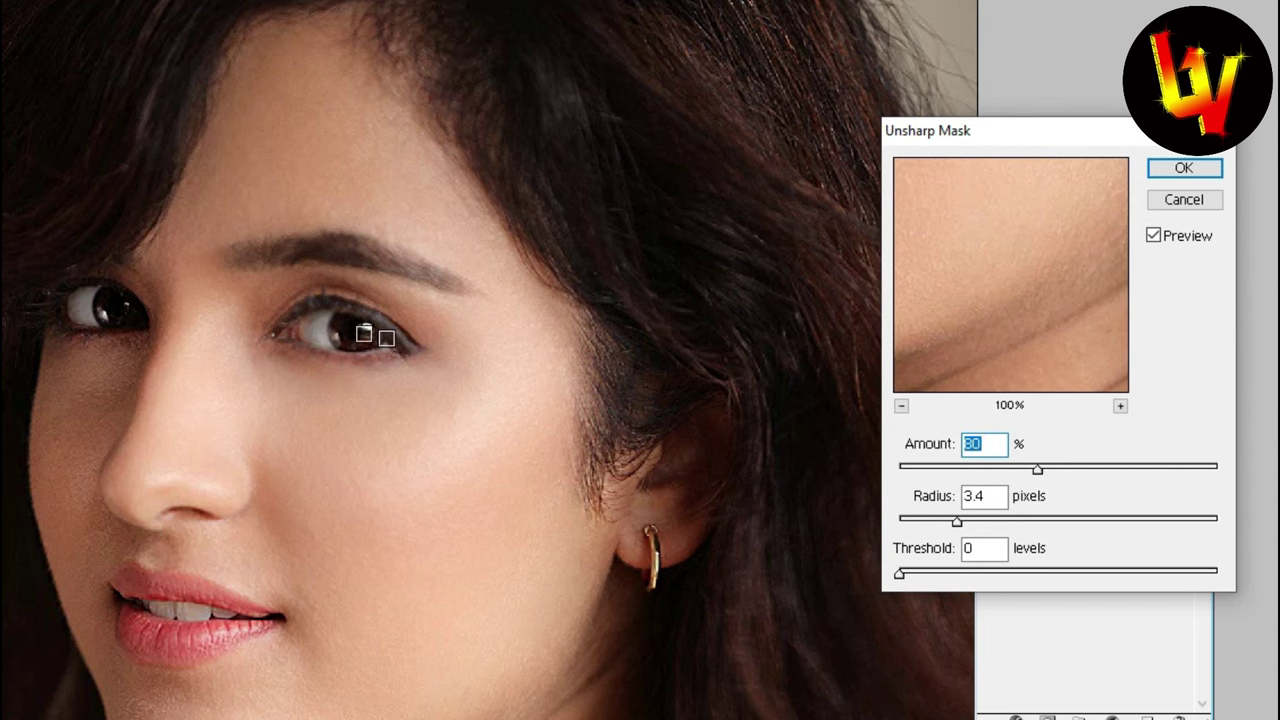
ctrl+click(410, 342)
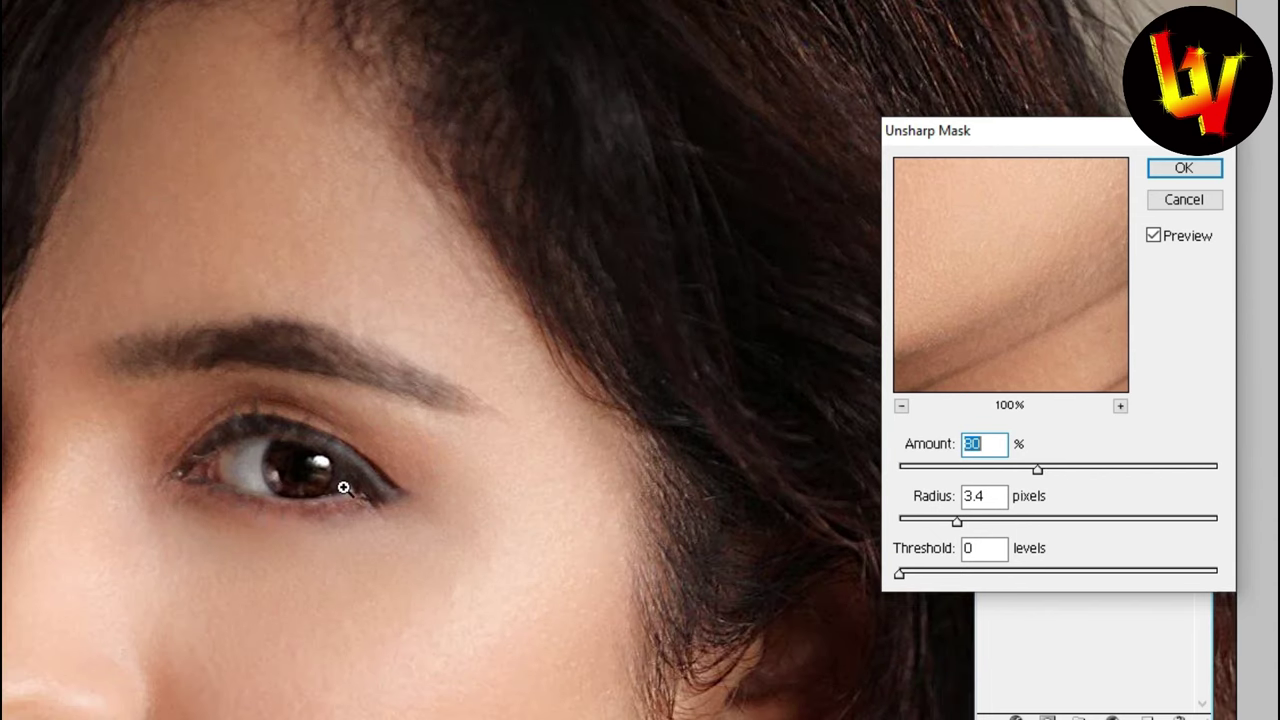
drag(1038, 469, 1127, 482)
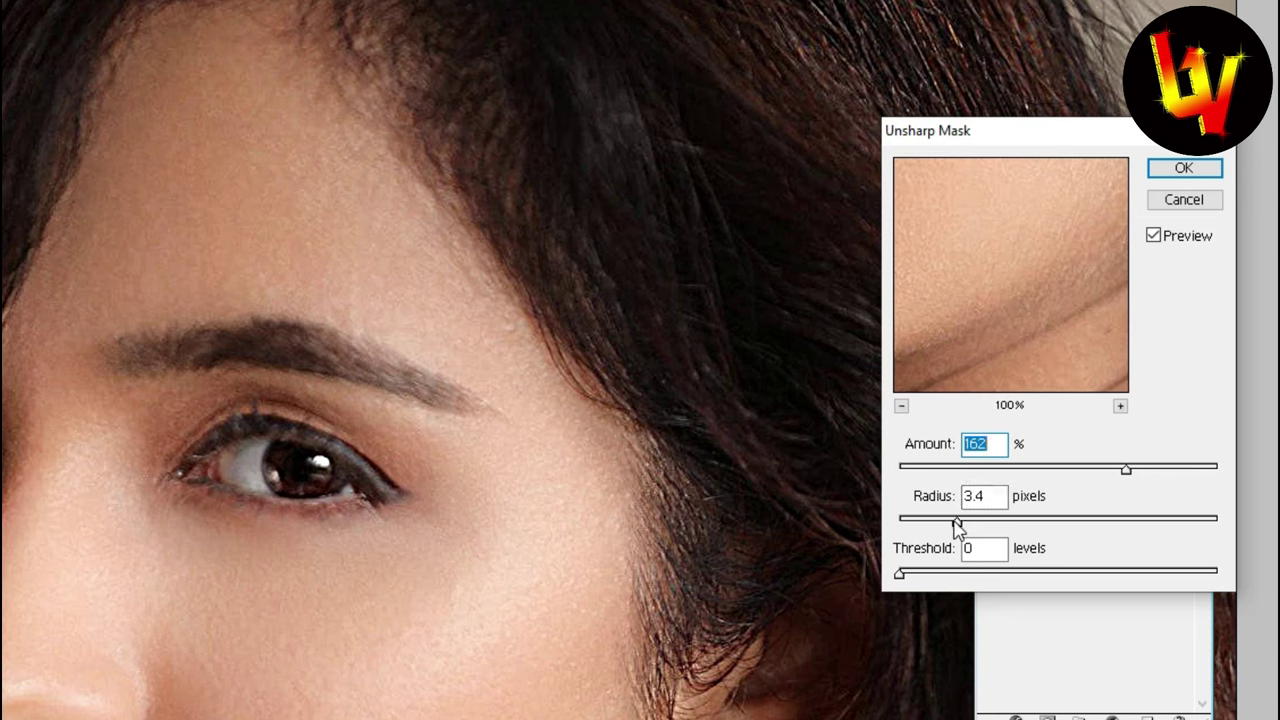
mouse_move(955, 527)
mouse_down()
mouse_move(899, 524)
mouse_move(960, 527)
mouse_up()
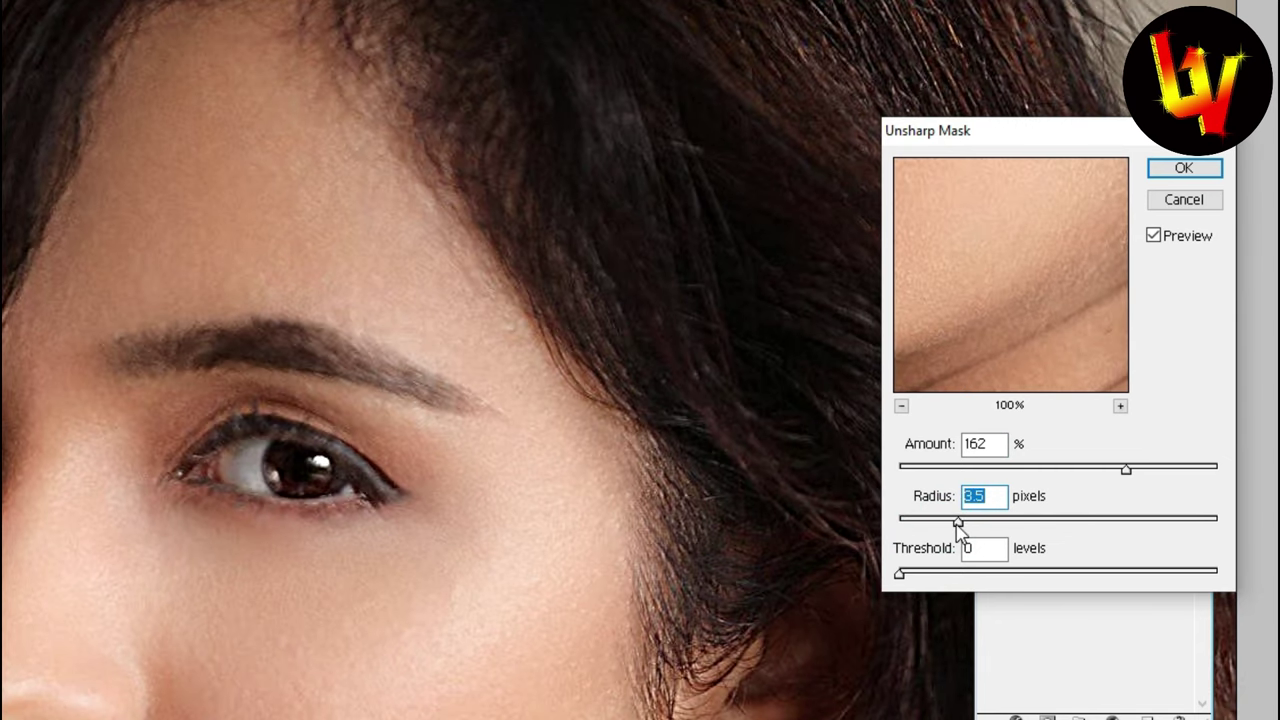
click(1186, 169)
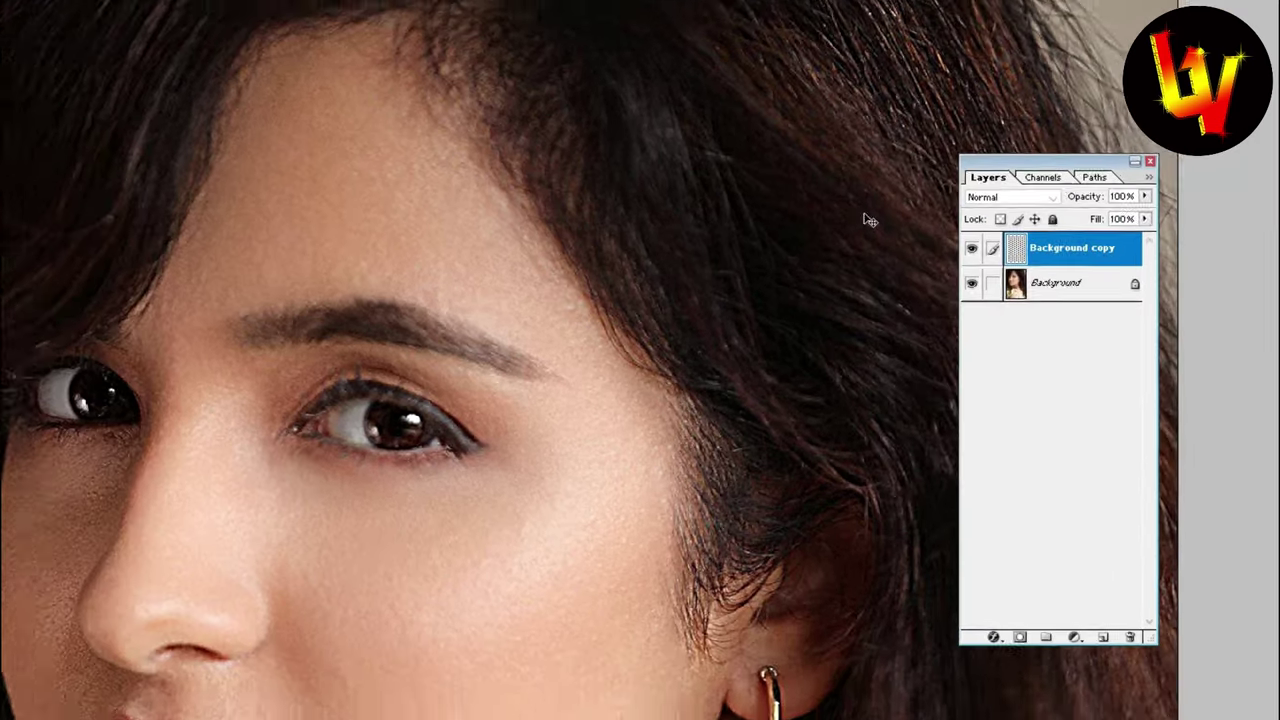
key(ctrl+0)
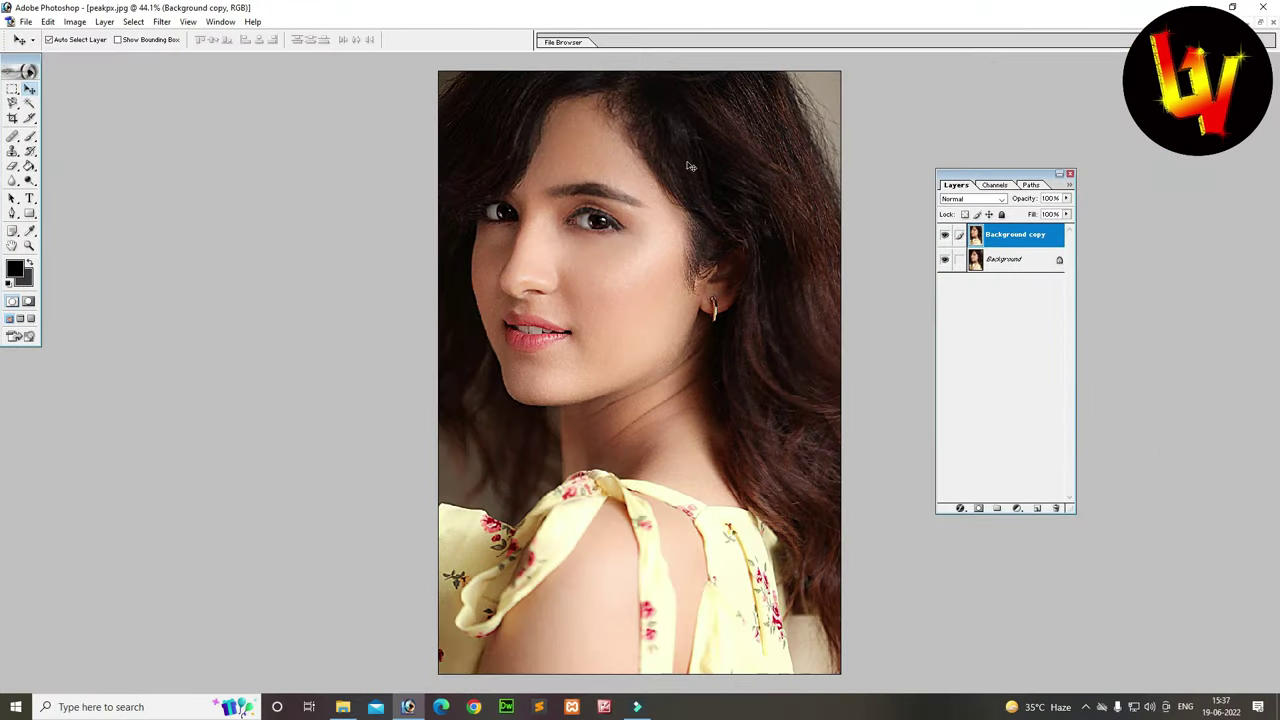
click(607, 151)
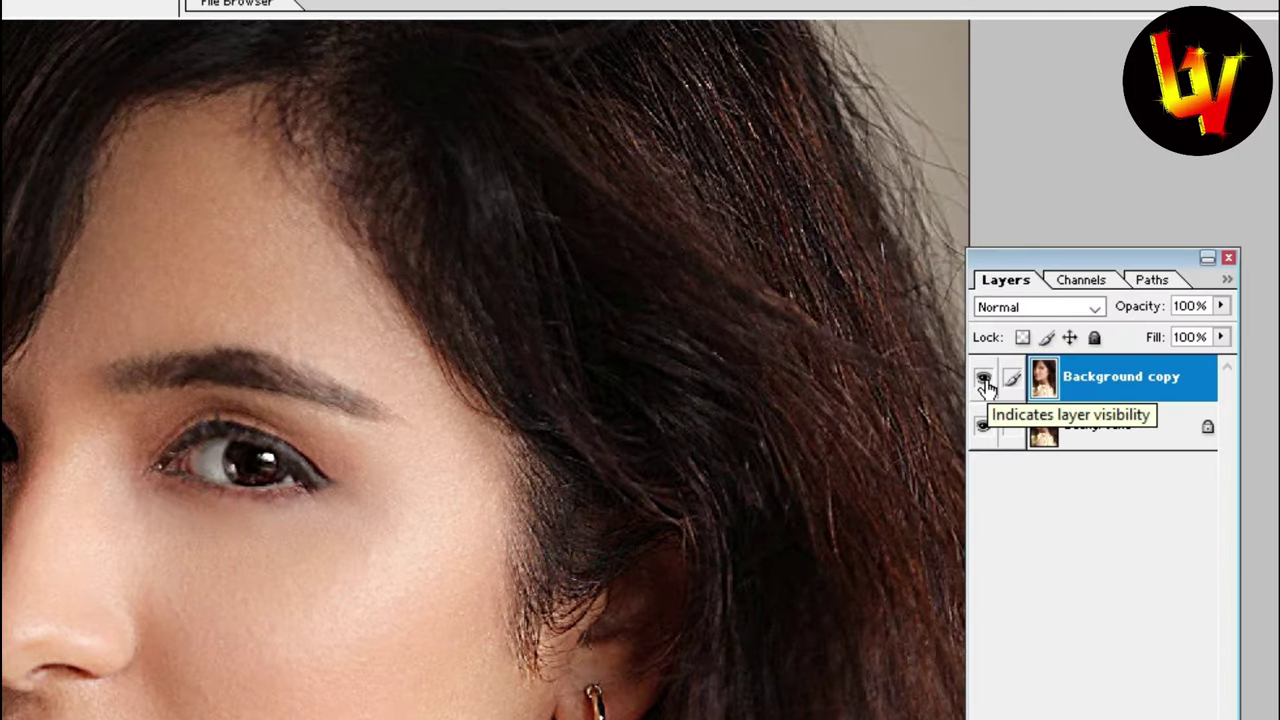
click(983, 379)
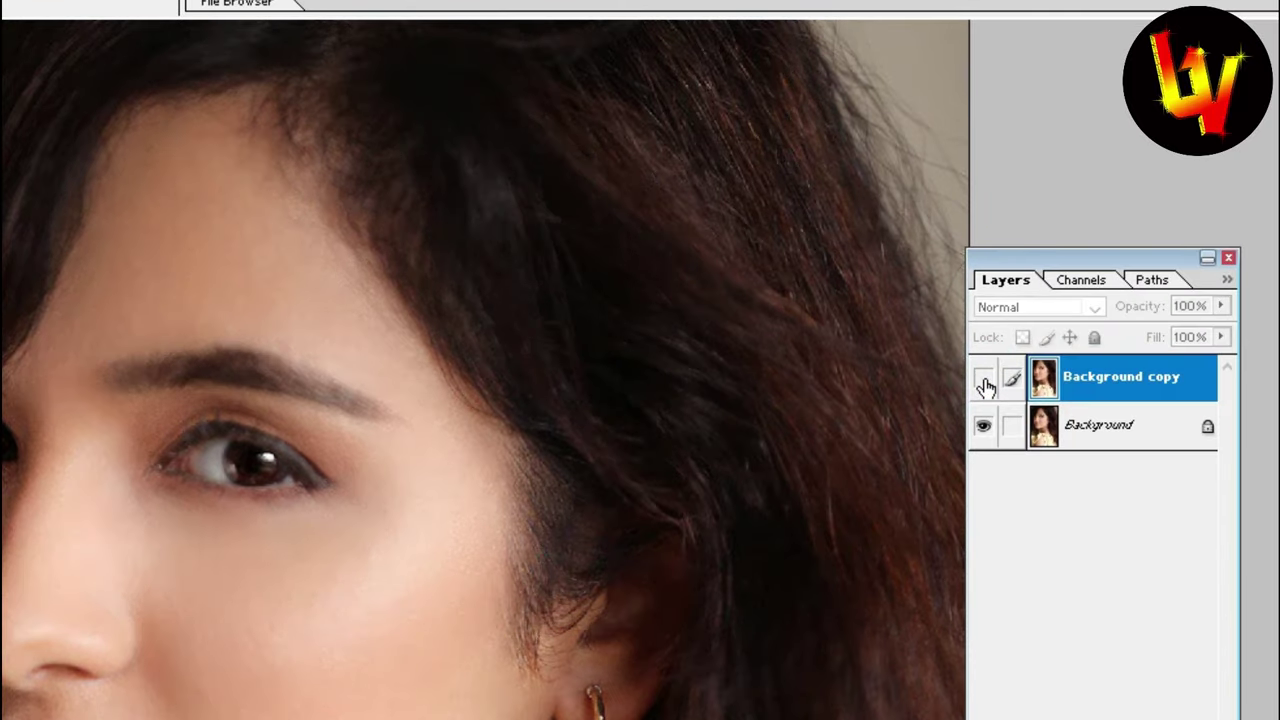
click(983, 379)
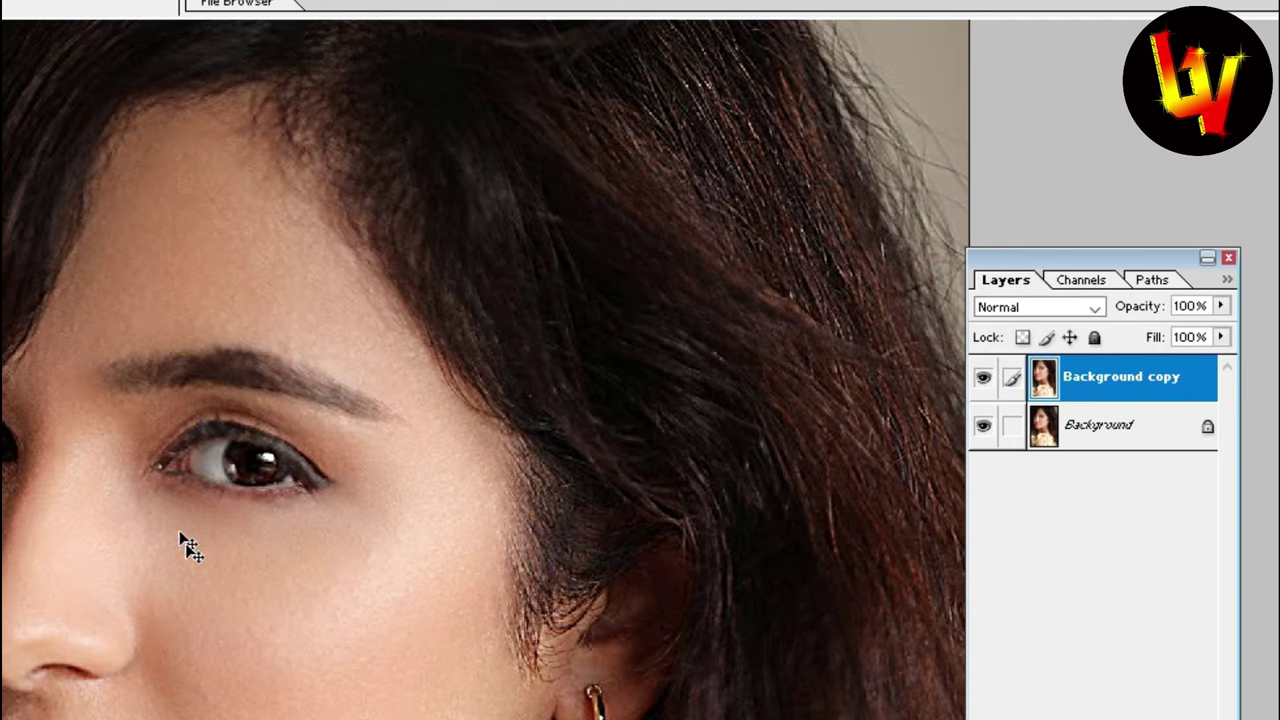
click(983, 380)
click(983, 380)
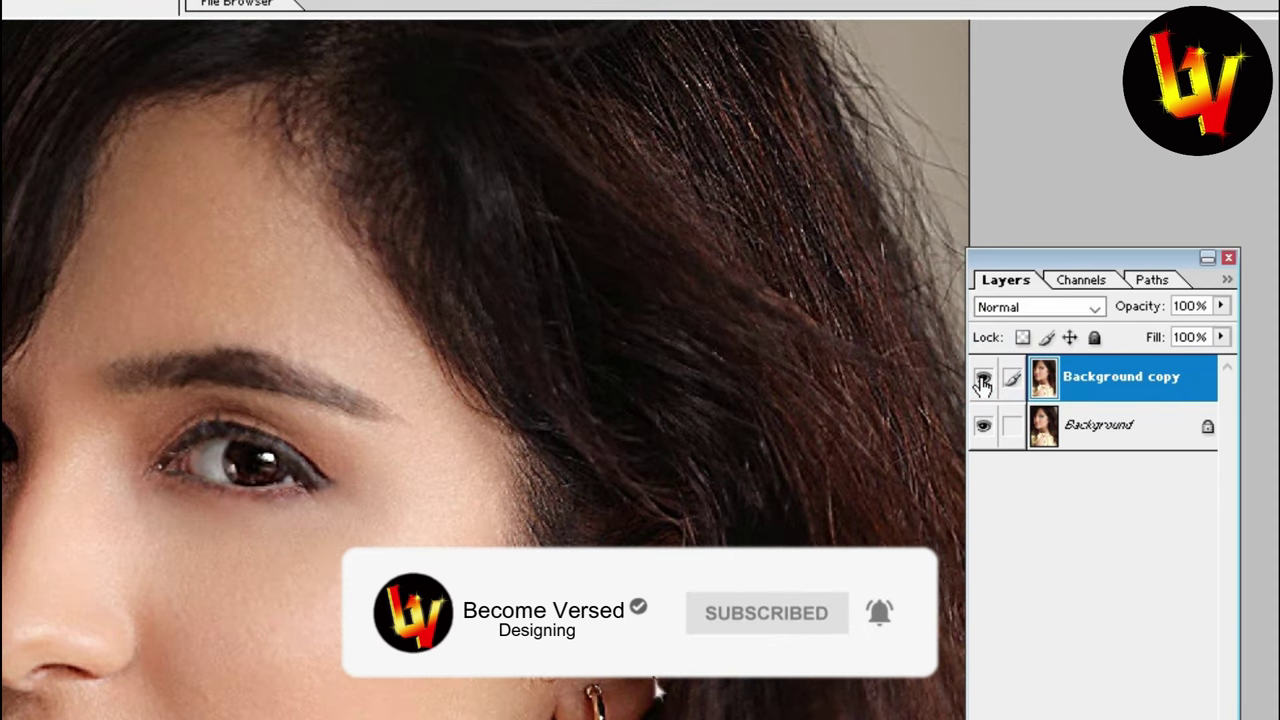